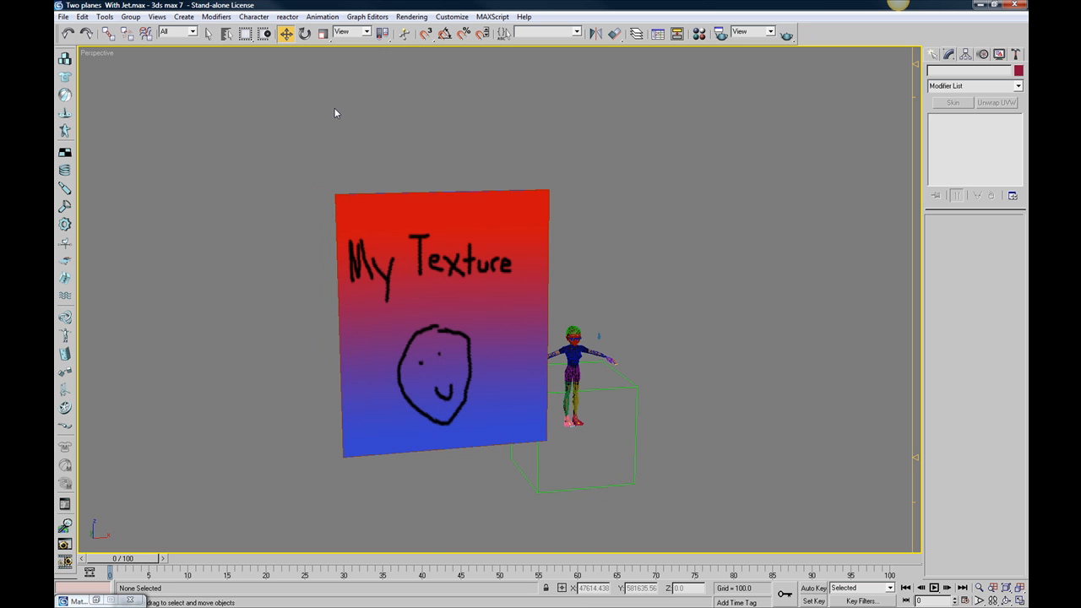
Select the dummy helper box at the character's feet and examine it from several angles
{"action": "middle_click_drag", "start_coordinate": [596, 239], "coordinate": [545, 227], "text": "alt"}
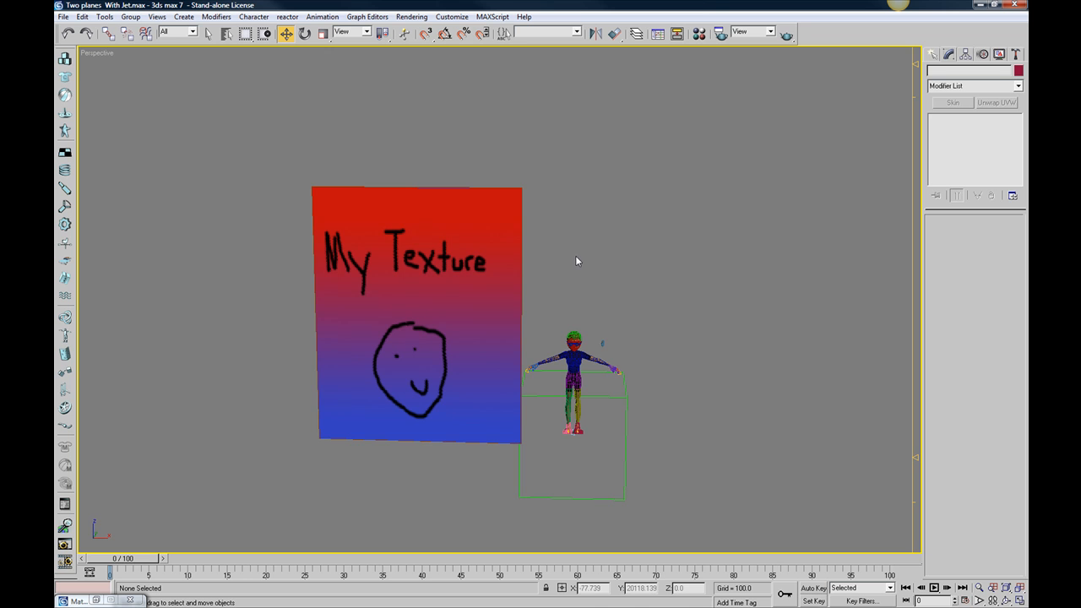
{"action": "middle_click_drag", "start_coordinate": [586, 321], "coordinate": [603, 391], "text": "alt"}
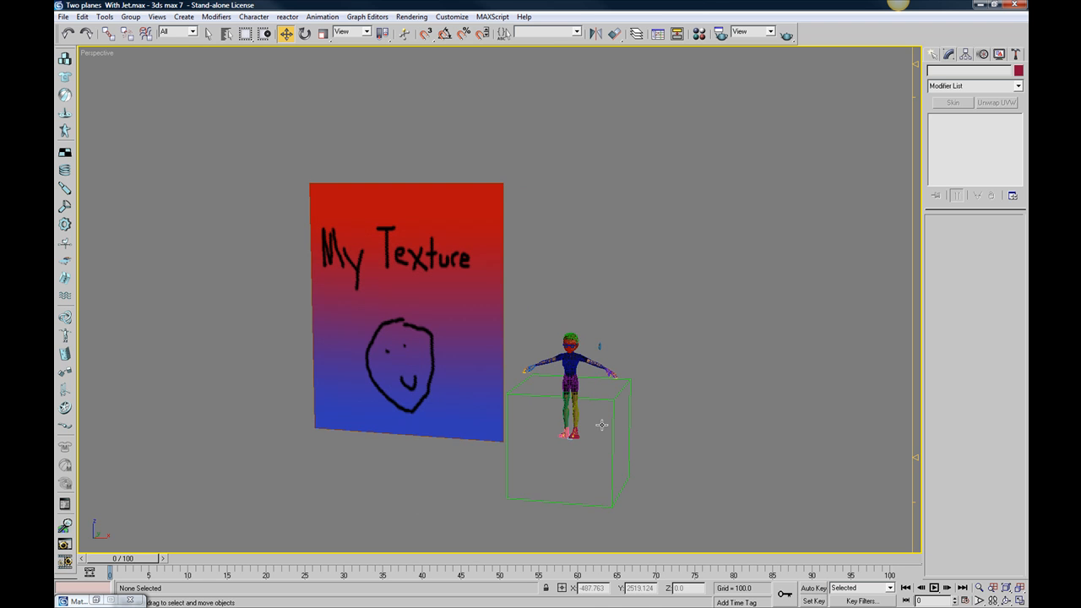
{"action": "scroll", "coordinate": [625, 439], "scroll_direction": "up", "scroll_amount": 3}
{"action": "middle_click_drag", "start_coordinate": [692, 464], "coordinate": [672, 424], "text": "alt"}
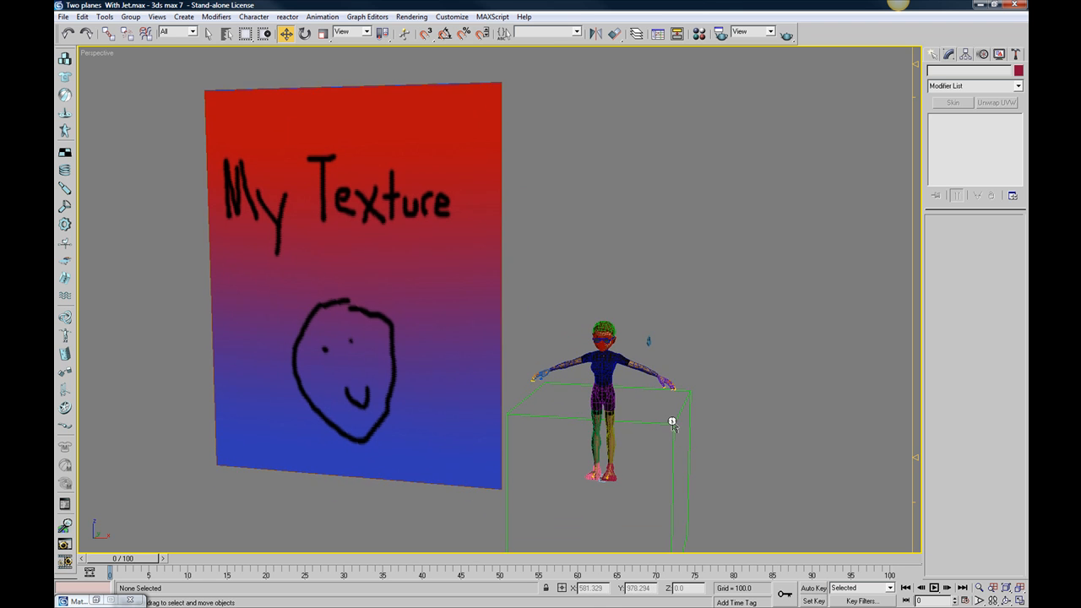
{"action": "left_click", "coordinate": [672, 424]}
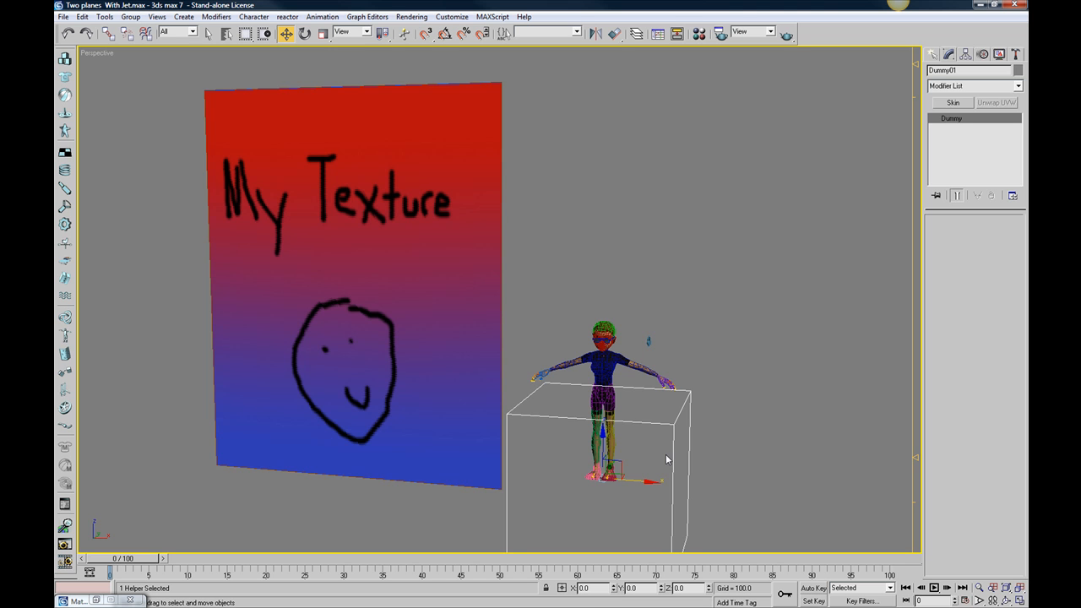
{"action": "middle_click_drag", "start_coordinate": [656, 449], "coordinate": [653, 413]}
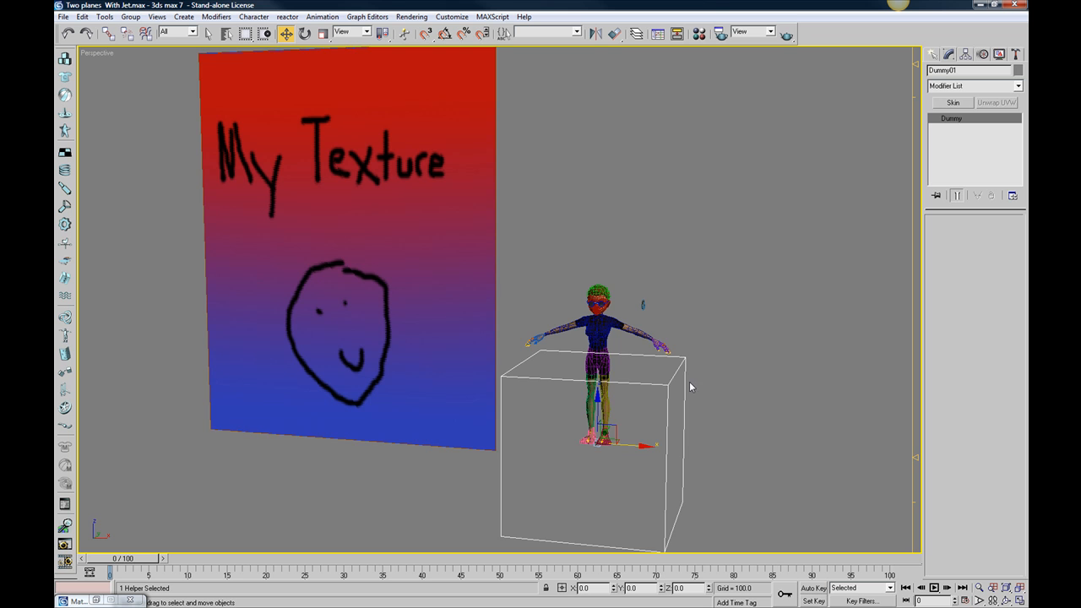
{"action": "middle_click_drag", "start_coordinate": [540, 473], "coordinate": [589, 405], "text": "alt"}
{"action": "scroll", "coordinate": [586, 415], "scroll_direction": "down", "scroll_amount": 3}
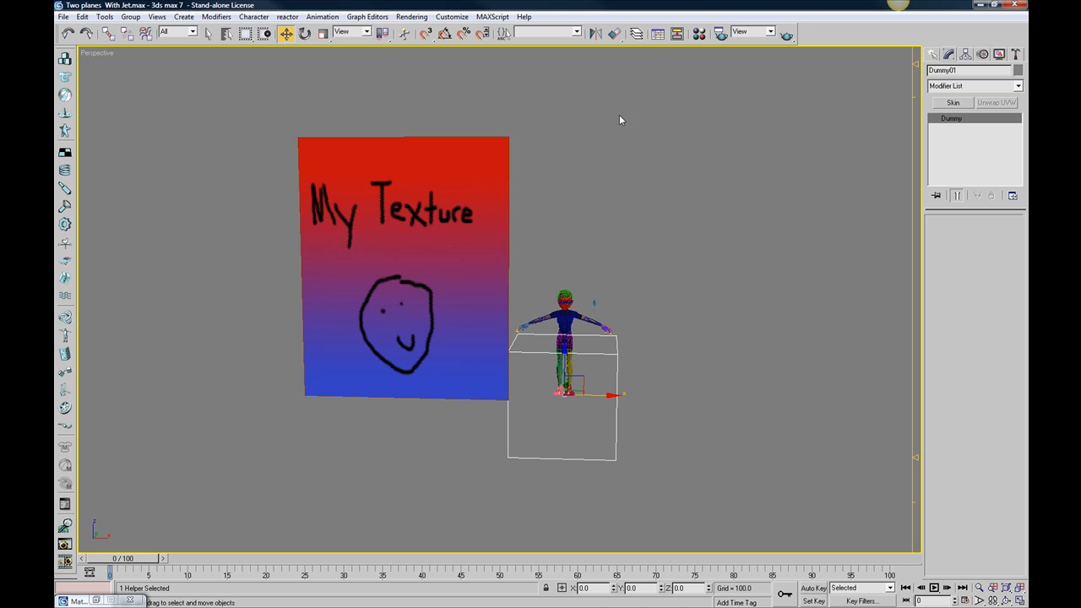
Deselect the dummy helper and select the textured plane beside the character
{"action": "left_click", "coordinate": [551, 179]}
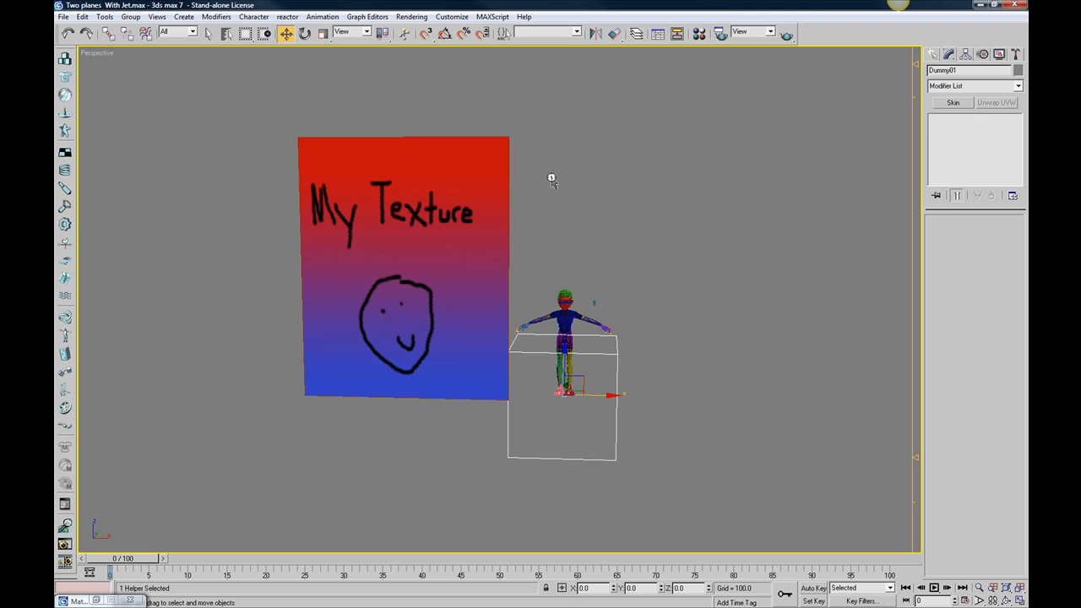
{"action": "middle_click_drag", "start_coordinate": [582, 258], "coordinate": [582, 273]}
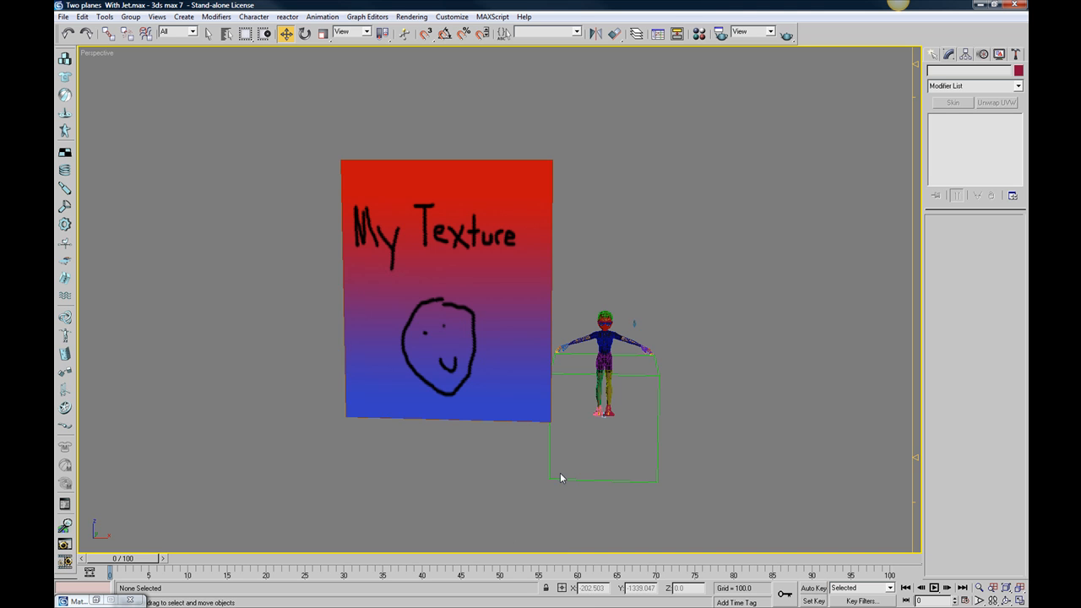
{"action": "mouse_move", "coordinate": [560, 478]}
{"action": "middle_mouse_down", "text": "alt"}
{"action": "mouse_move", "coordinate": [442, 482]}
{"action": "mouse_move", "coordinate": [570, 463]}
{"action": "middle_mouse_up", "text": "alt"}
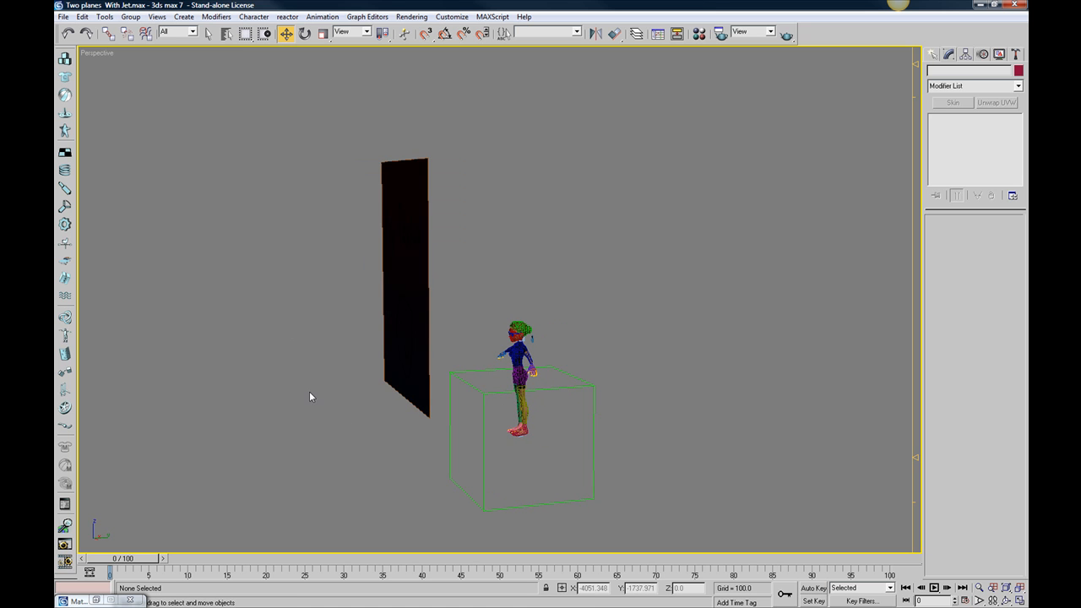
{"action": "middle_click_drag", "start_coordinate": [292, 307], "coordinate": [239, 149], "text": "alt"}
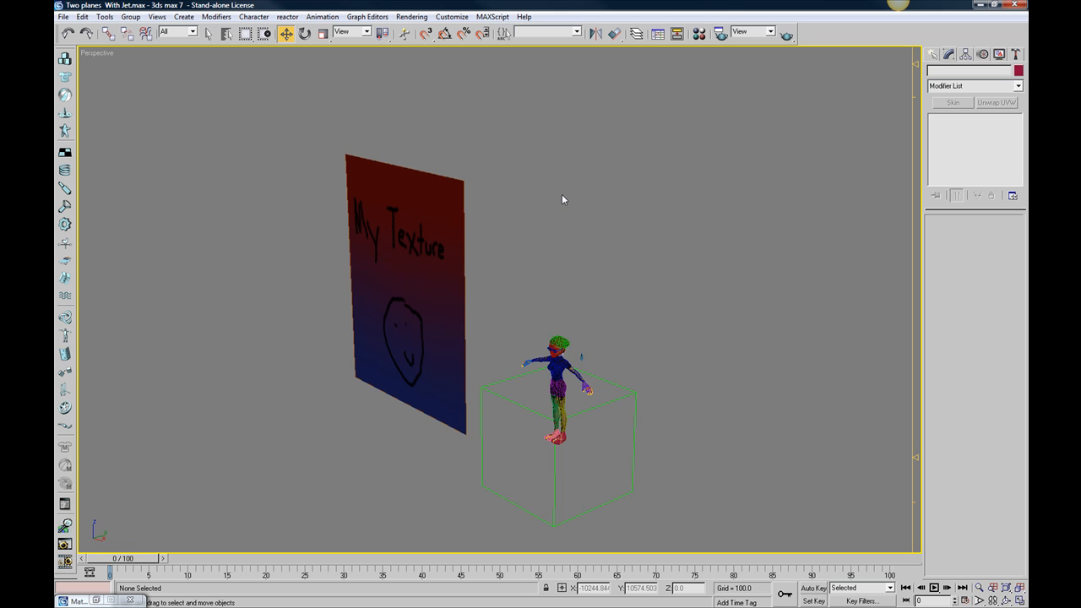
{"action": "mouse_move", "coordinate": [501, 324]}
{"action": "middle_mouse_down", "text": "alt"}
{"action": "mouse_move", "coordinate": [514, 323]}
{"action": "mouse_move", "coordinate": [490, 309]}
{"action": "middle_mouse_up", "text": "alt"}
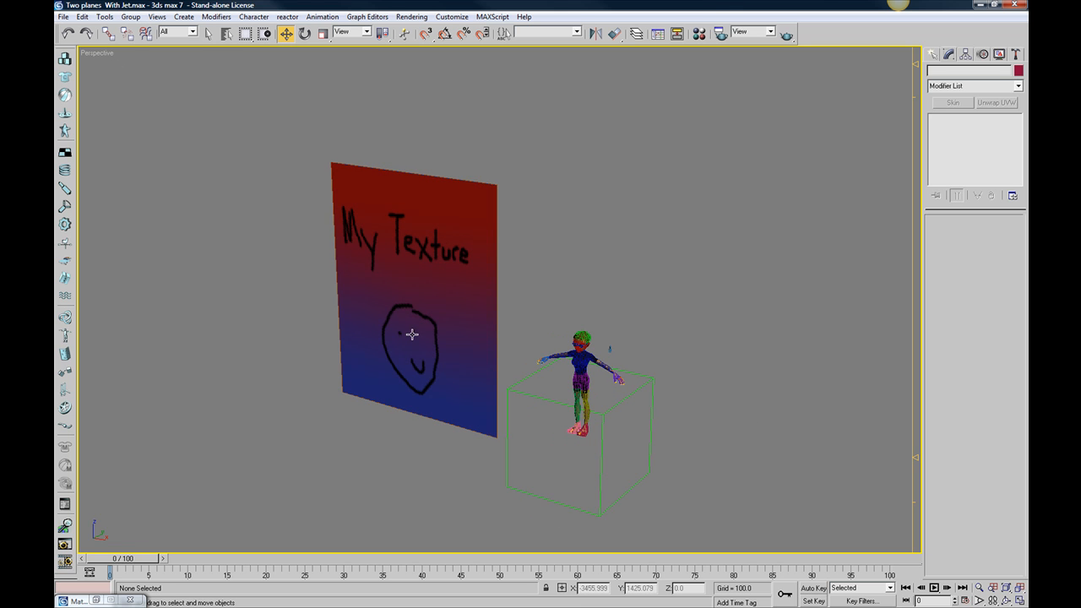
{"action": "left_click", "coordinate": [446, 246]}
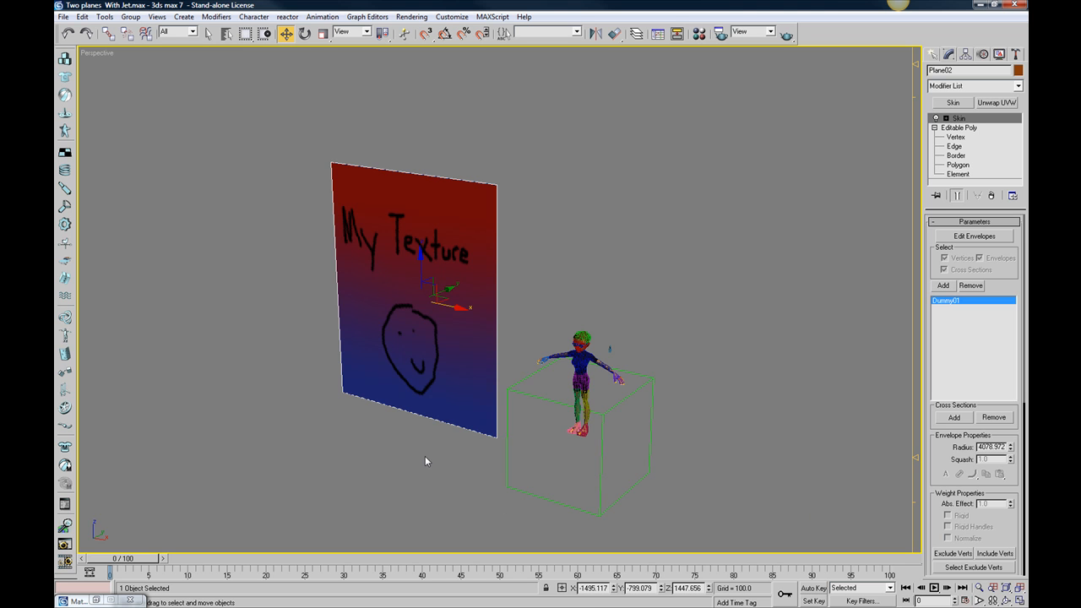
{"action": "middle_click_drag", "start_coordinate": [342, 359], "coordinate": [354, 355], "text": "alt"}
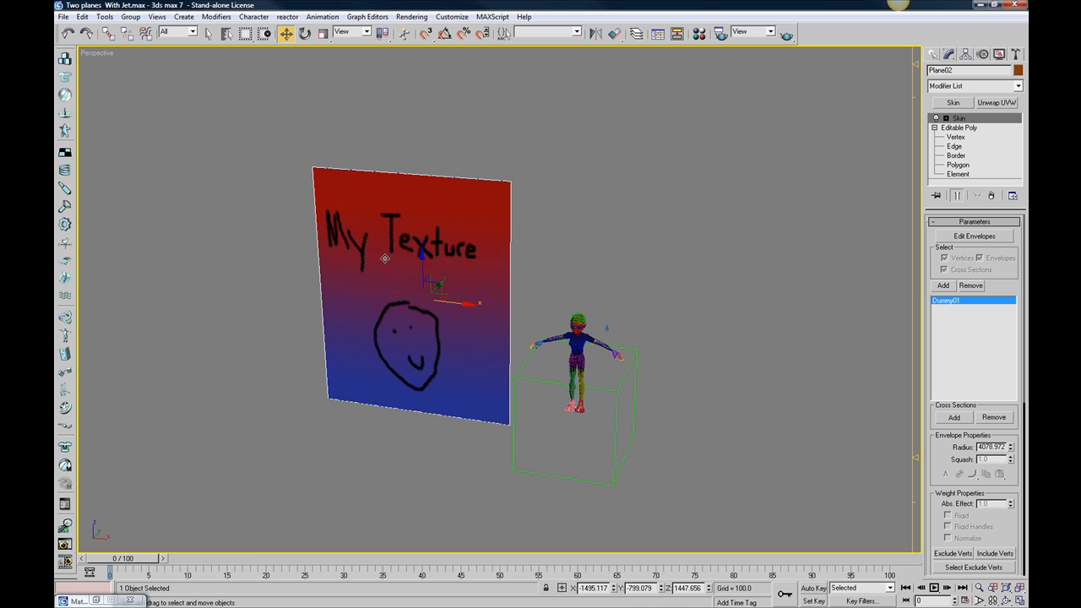
Examine the textured plane and character in the four-viewport layout, and return to the maximized Perspective view
{"action": "key", "text": "alt+w"}
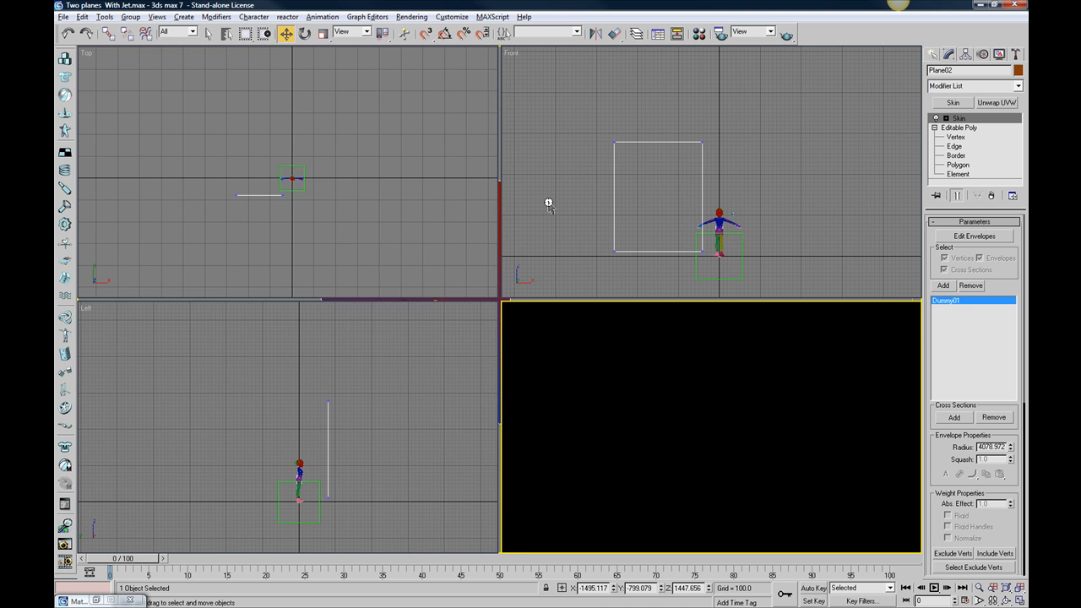
{"action": "scroll", "coordinate": [279, 188], "scroll_direction": "down", "scroll_amount": 2}
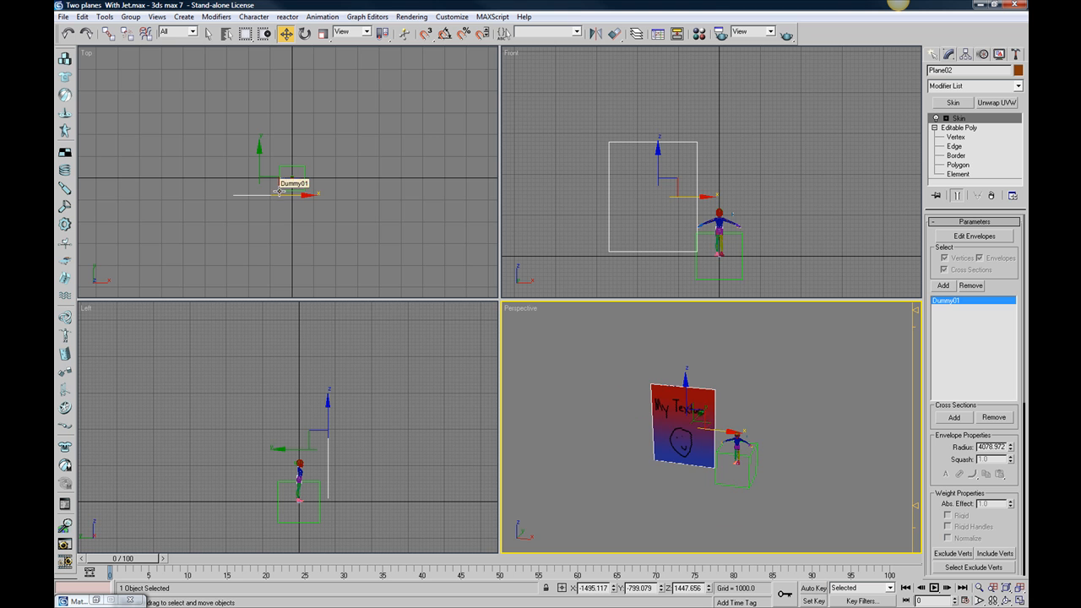
{"action": "mouse_move", "coordinate": [333, 157]}
{"action": "middle_mouse_down"}
{"action": "mouse_move", "coordinate": [353, 154]}
{"action": "mouse_move", "coordinate": [337, 169]}
{"action": "middle_mouse_up"}
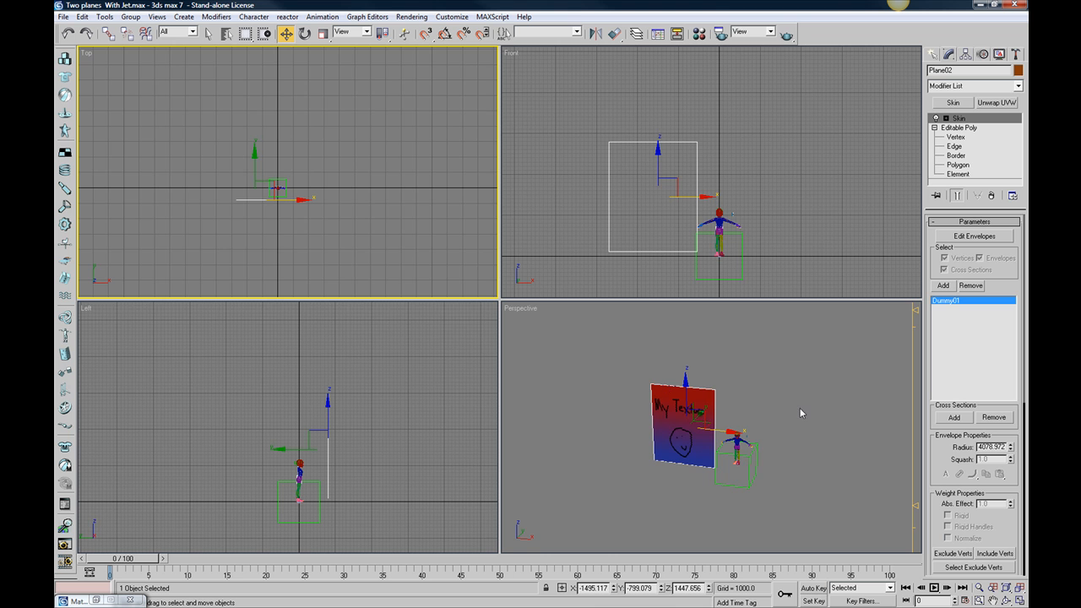
{"action": "right_click", "coordinate": [758, 391]}
{"action": "scroll", "coordinate": [728, 384], "scroll_direction": "up", "scroll_amount": 2}
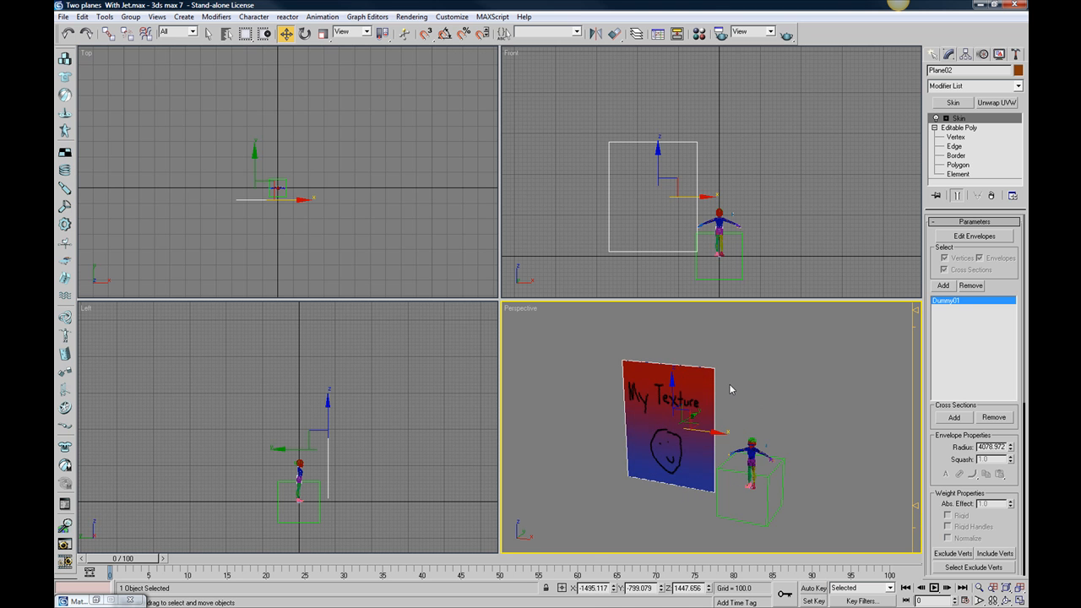
{"action": "middle_click_drag", "start_coordinate": [697, 376], "coordinate": [706, 379], "text": "alt"}
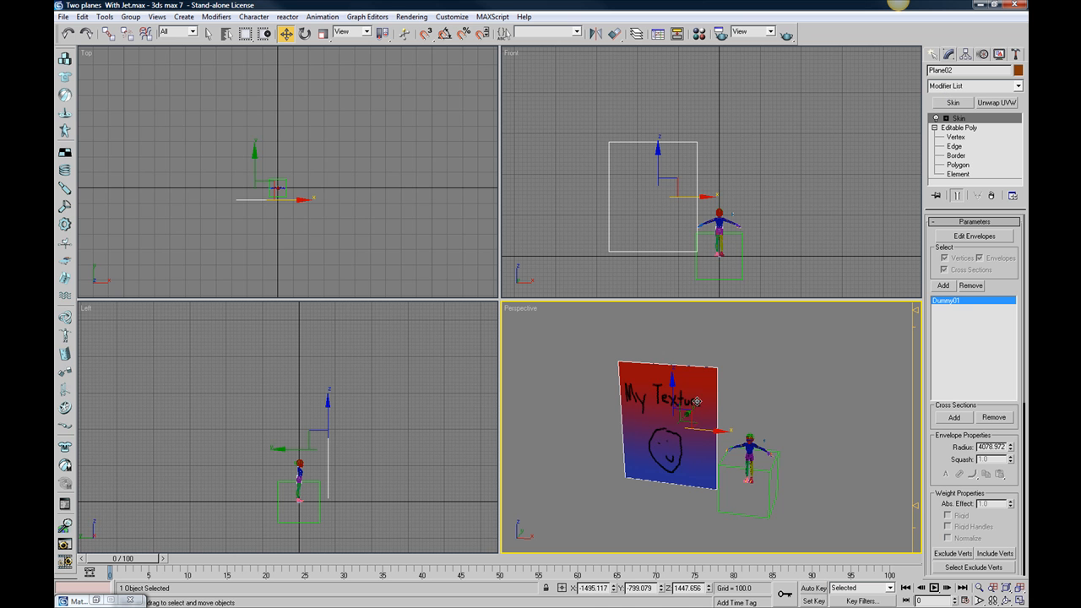
{"action": "middle_click_drag", "start_coordinate": [678, 400], "coordinate": [704, 416], "text": "alt"}
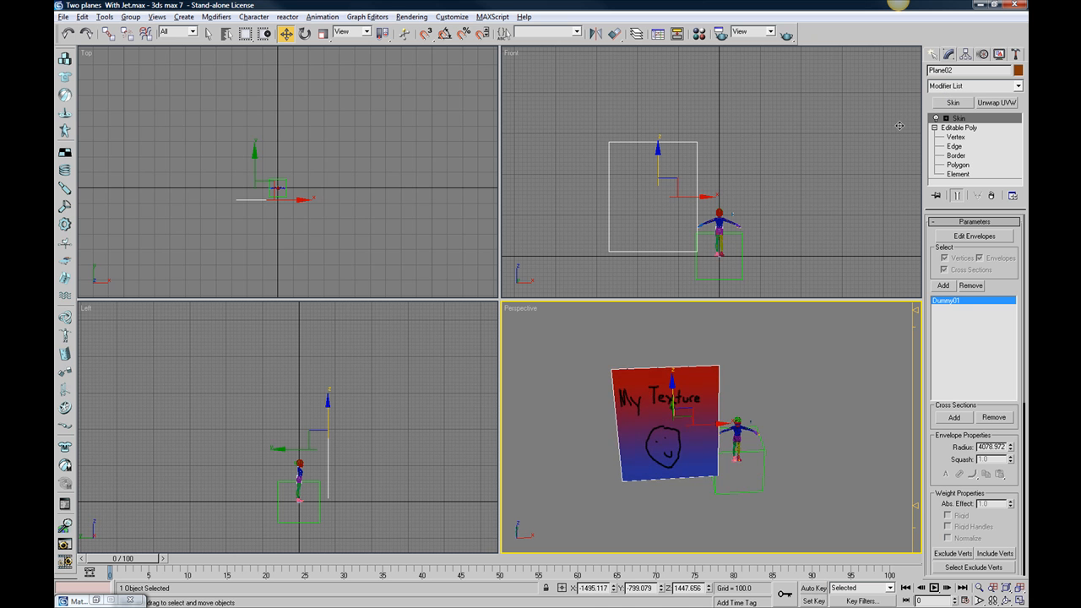
{"action": "middle_click_drag", "start_coordinate": [630, 411], "coordinate": [641, 413]}
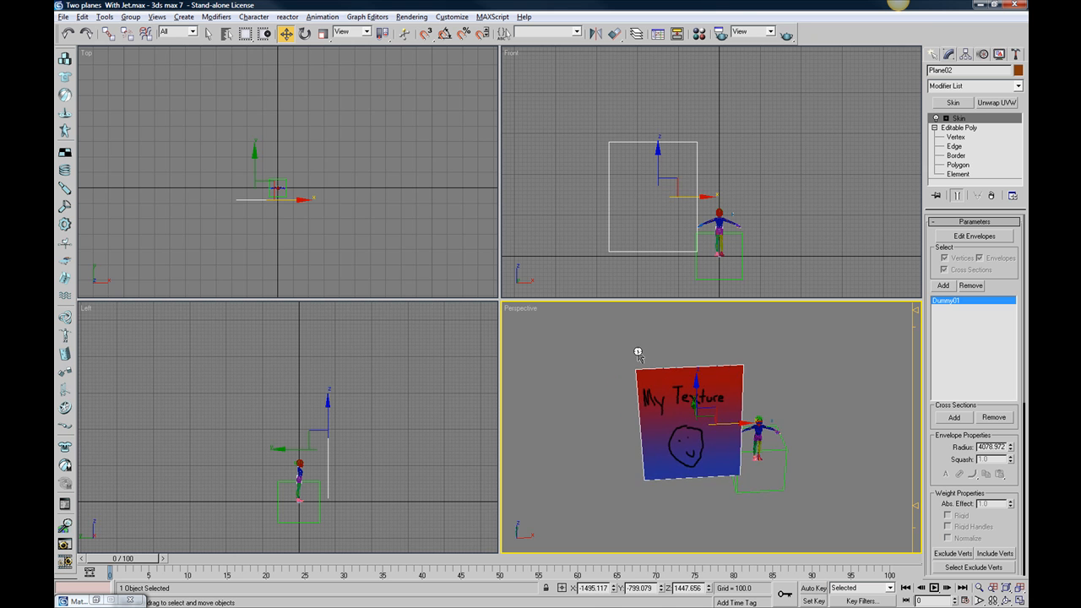
{"action": "key", "text": "alt+w"}
{"action": "middle_click_drag", "start_coordinate": [473, 311], "coordinate": [510, 362]}
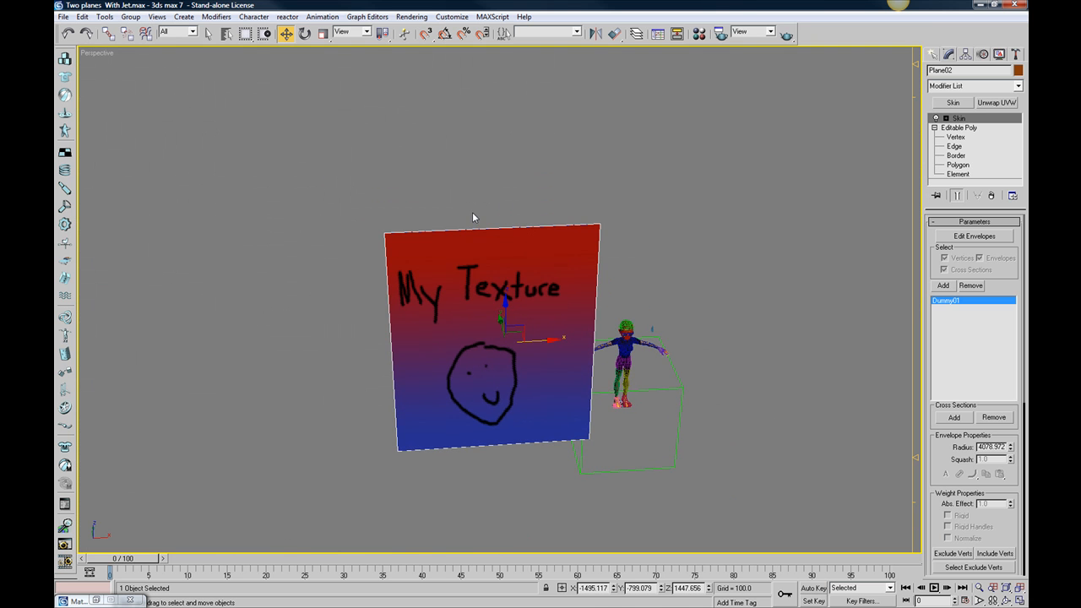
Go to the plane's Editable Poly level beneath the Skin modifier and expand its sub-object levels
{"action": "left_click", "coordinate": [934, 127]}
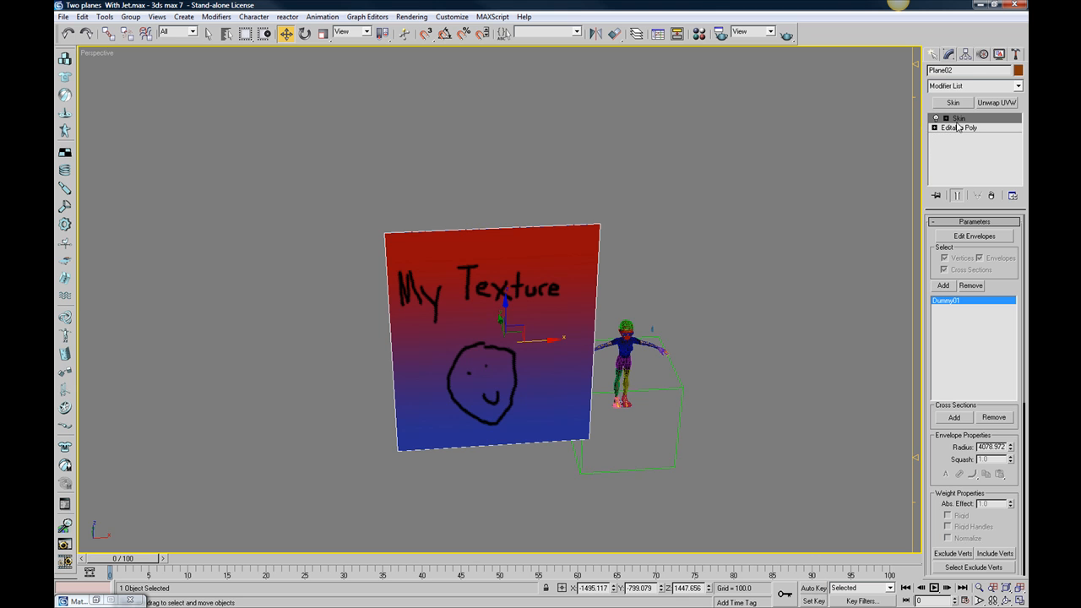
{"action": "left_click", "coordinate": [932, 54]}
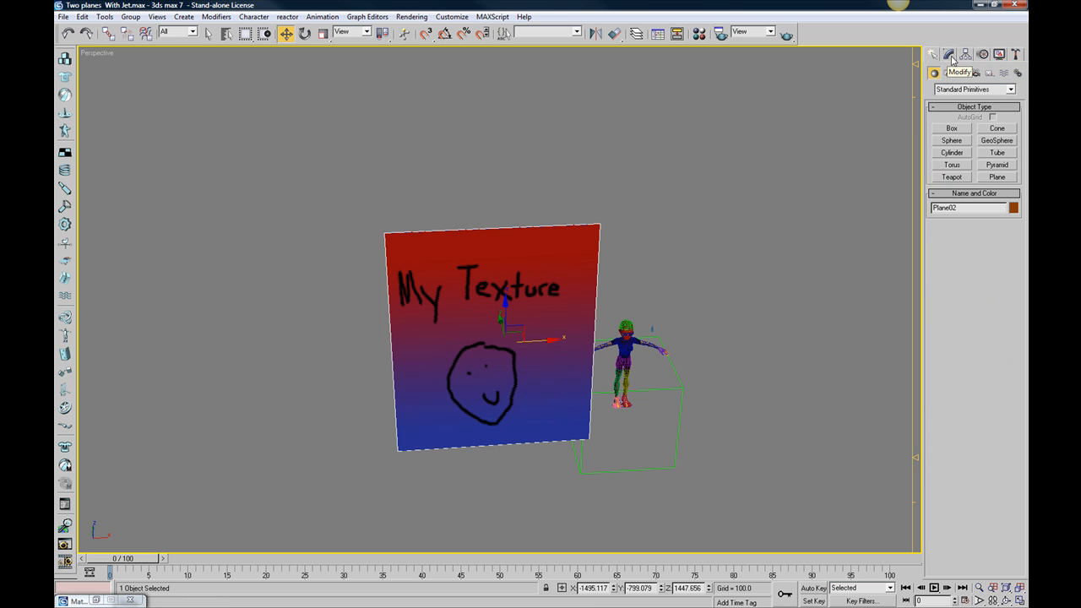
{"action": "left_click", "coordinate": [949, 54]}
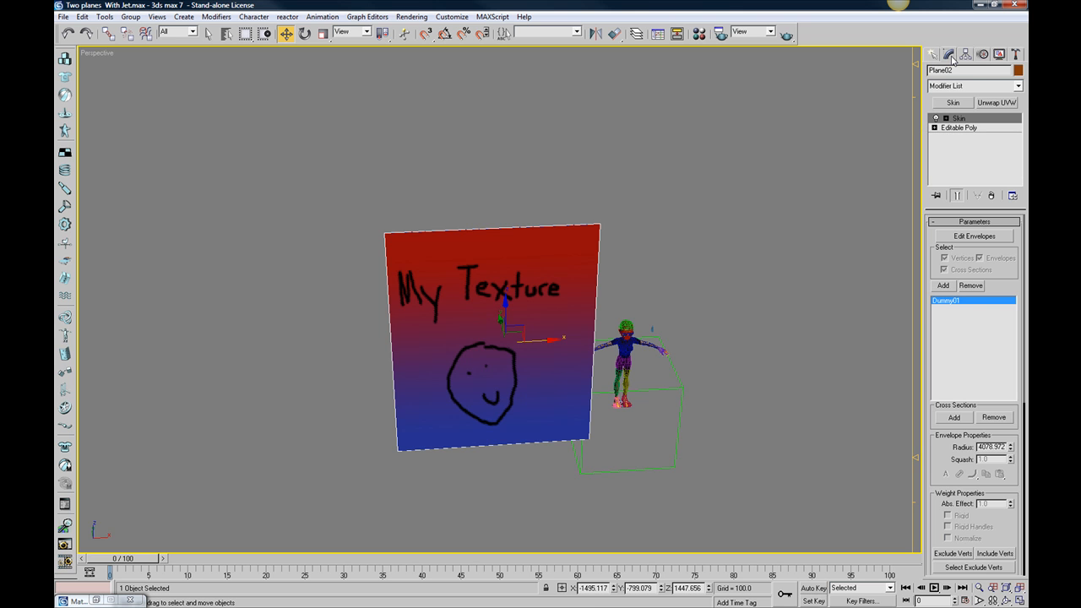
{"action": "left_click", "coordinate": [952, 129]}
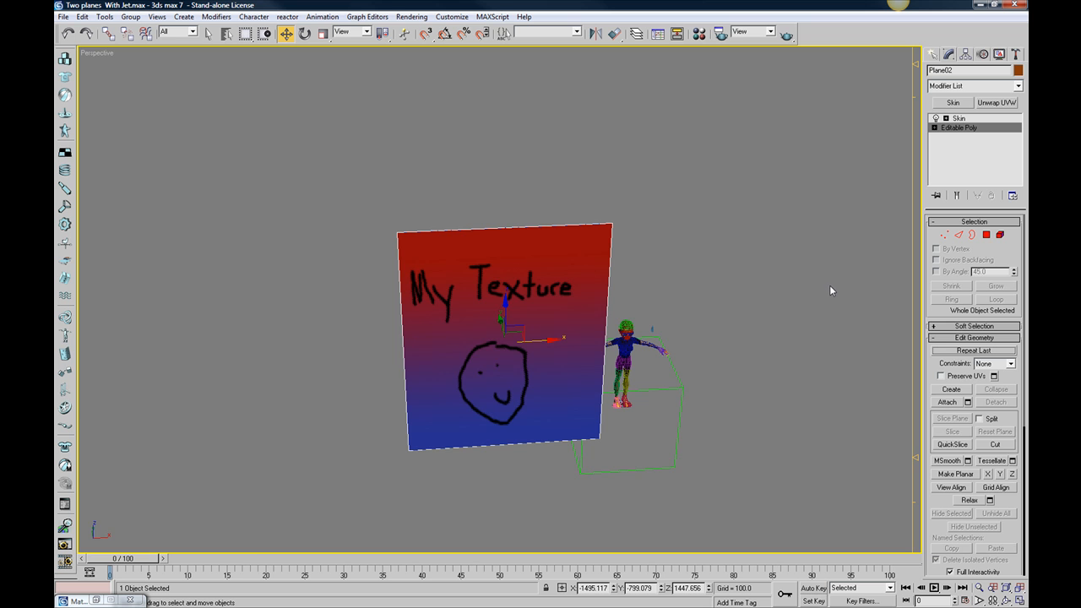
{"action": "left_click", "coordinate": [934, 127]}
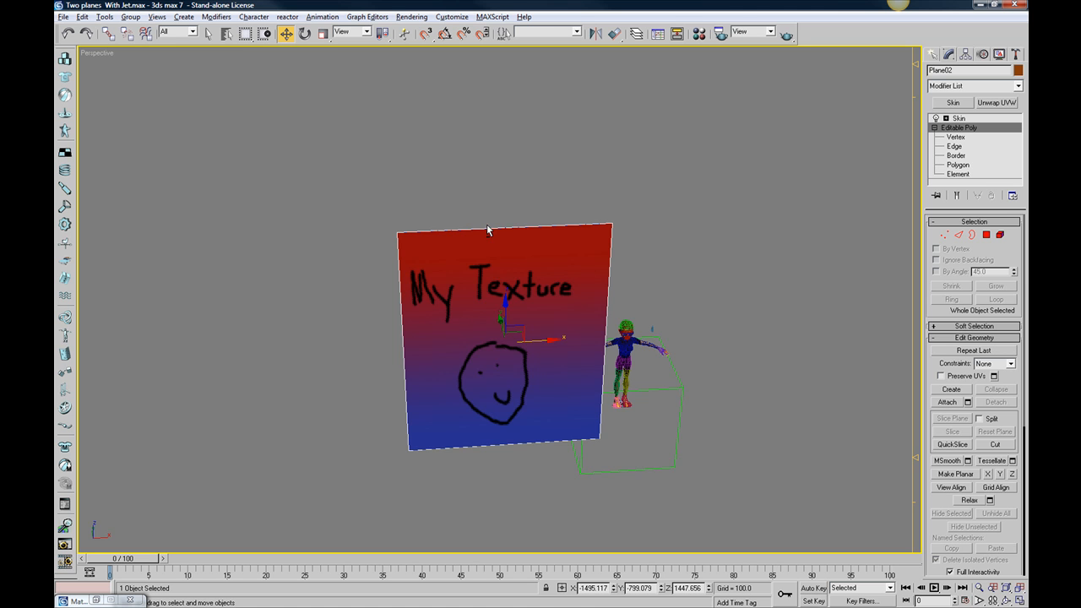
Switch the plane's Editable Poly to Vertex level and clear the vertex selection
{"action": "middle_click_drag", "start_coordinate": [487, 224], "coordinate": [523, 233], "text": "alt"}
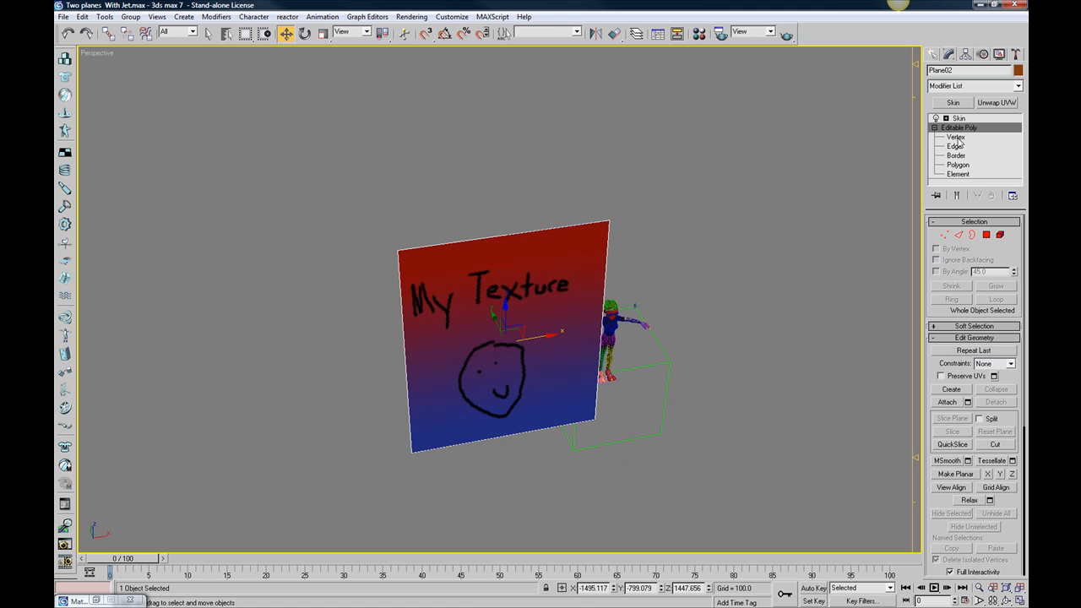
{"action": "middle_click_drag", "start_coordinate": [442, 234], "coordinate": [439, 244], "text": "alt"}
{"action": "scroll", "coordinate": [431, 238], "scroll_direction": "up", "scroll_amount": 4}
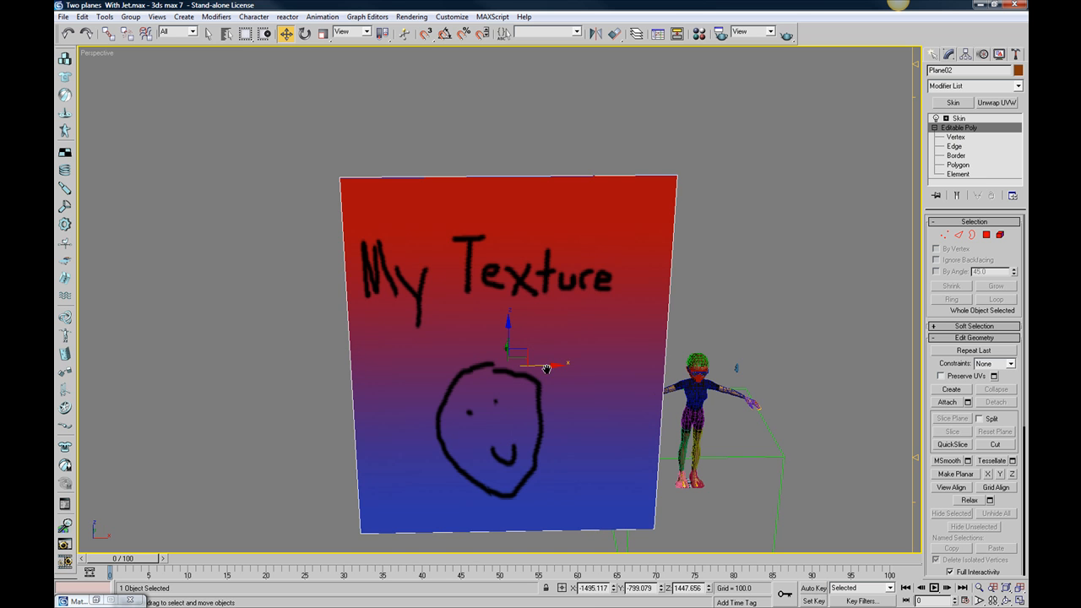
{"action": "scroll", "coordinate": [545, 369], "scroll_direction": "down", "scroll_amount": 3}
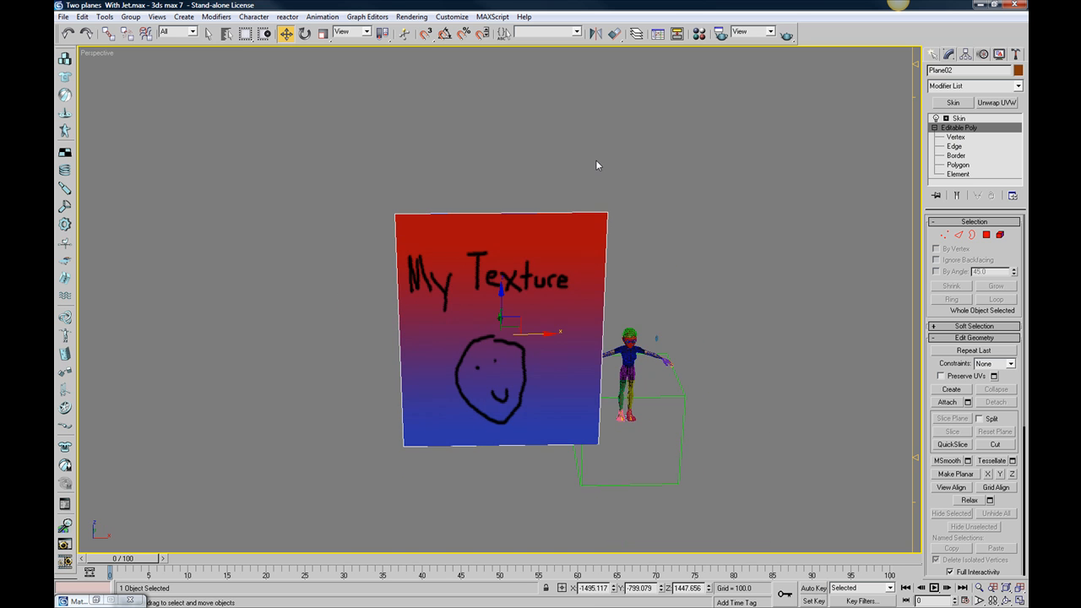
{"action": "scroll", "coordinate": [596, 160], "scroll_direction": "up", "scroll_amount": 3}
{"action": "left_click", "coordinate": [953, 138]}
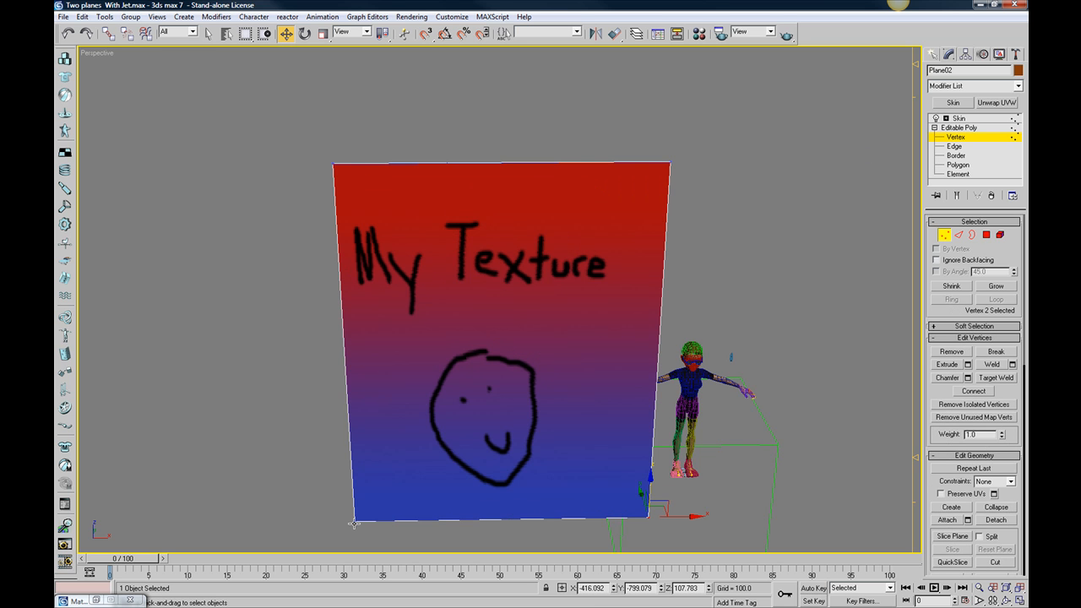
{"action": "left_click", "coordinate": [704, 148]}
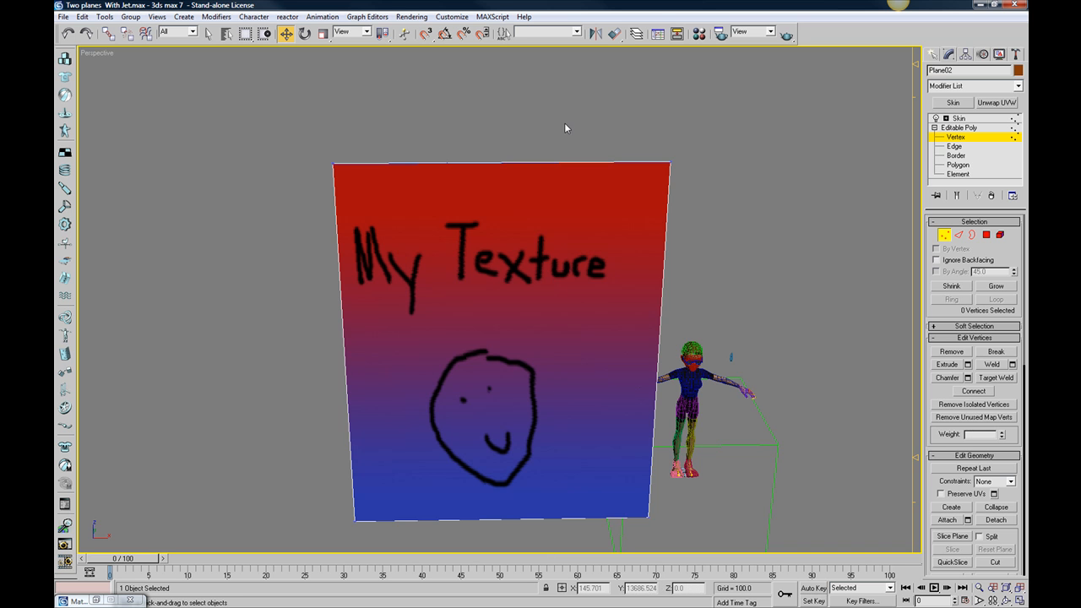
Move the plane's upper-left corner vertex straight down to a Z position of about 1777
{"action": "left_click", "coordinate": [331, 161]}
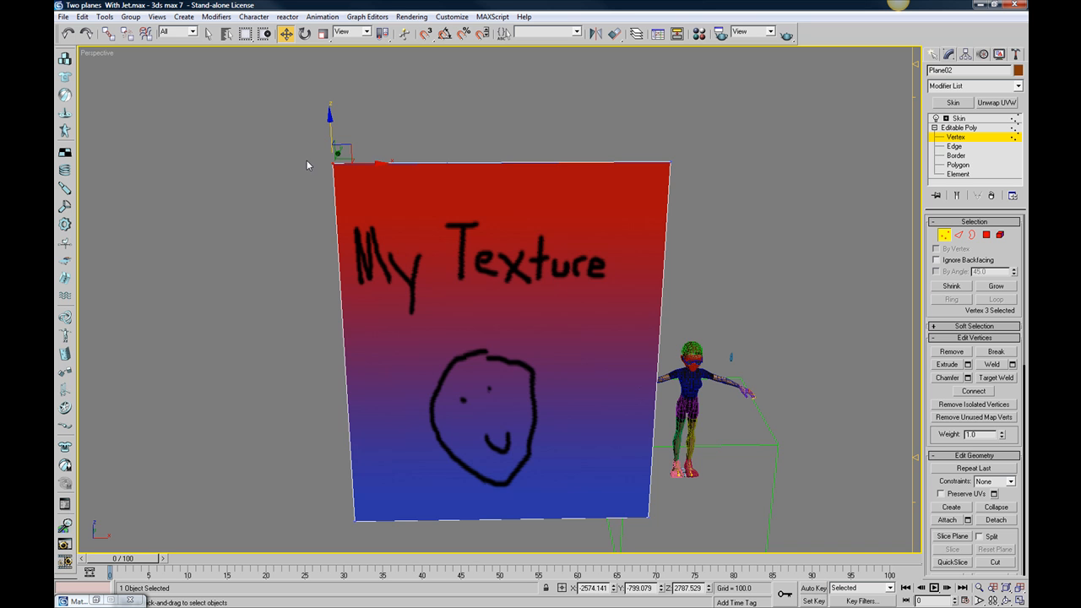
{"action": "middle_click_drag", "start_coordinate": [350, 190], "coordinate": [365, 210], "text": "alt"}
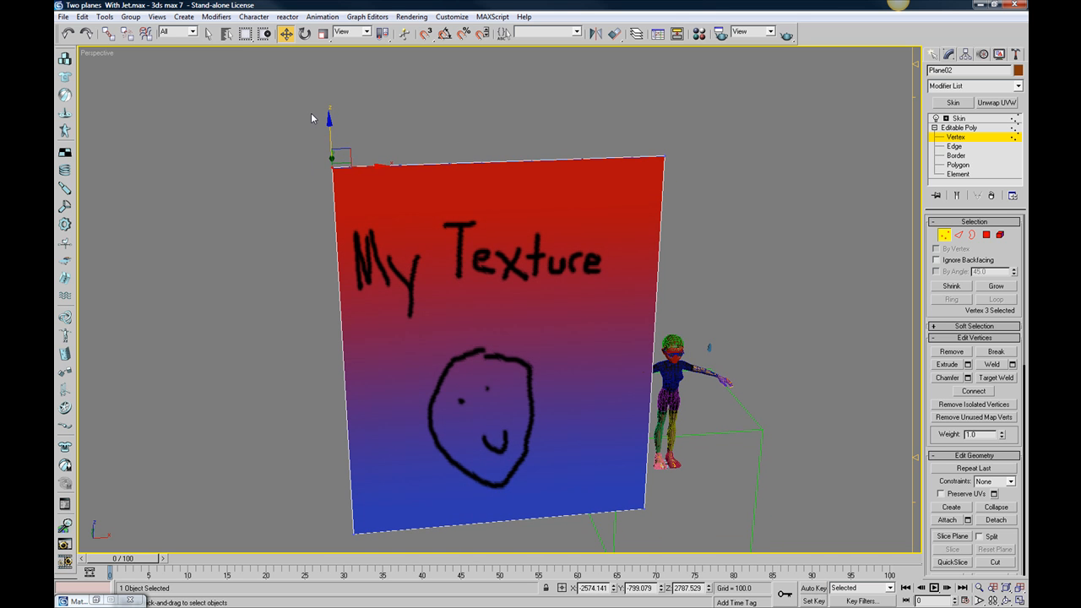
{"action": "middle_click_drag", "start_coordinate": [390, 186], "coordinate": [380, 179], "text": "alt"}
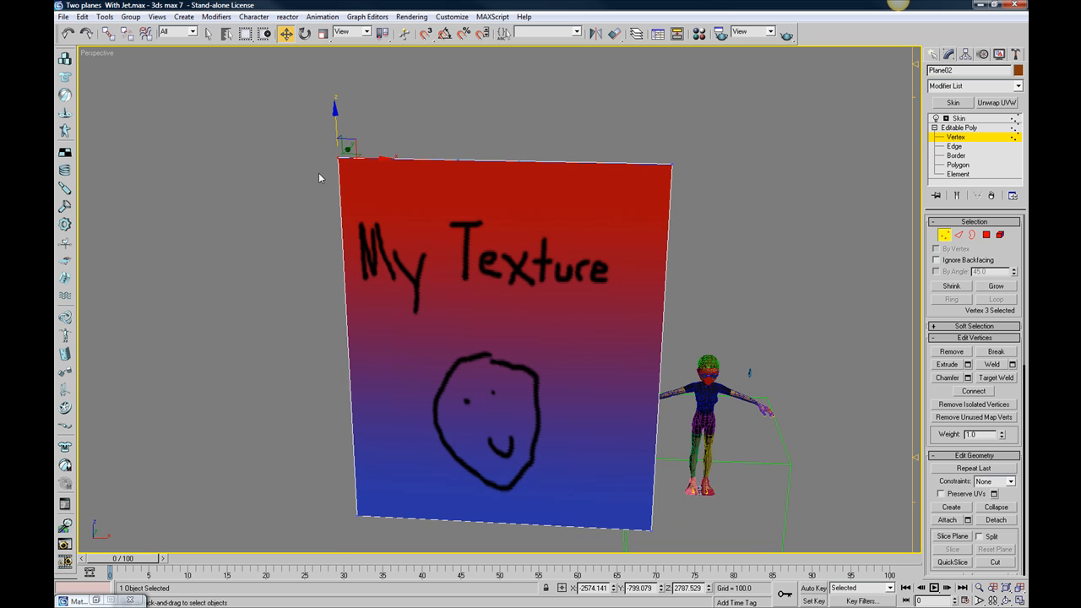
{"action": "left_click_drag", "start_coordinate": [333, 108], "coordinate": [339, 253]}
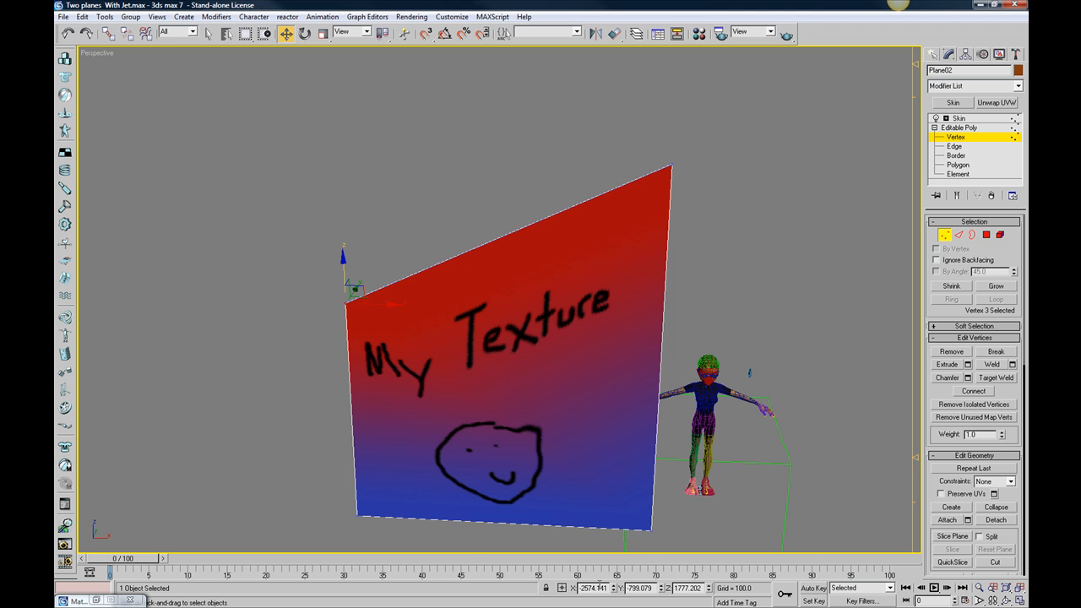
Try raising the plane's upper-left corner vertex to a Z position of about 2784, undo the move, and reselect that vertex
{"action": "left_click_drag", "start_coordinate": [343, 255], "coordinate": [351, 112]}
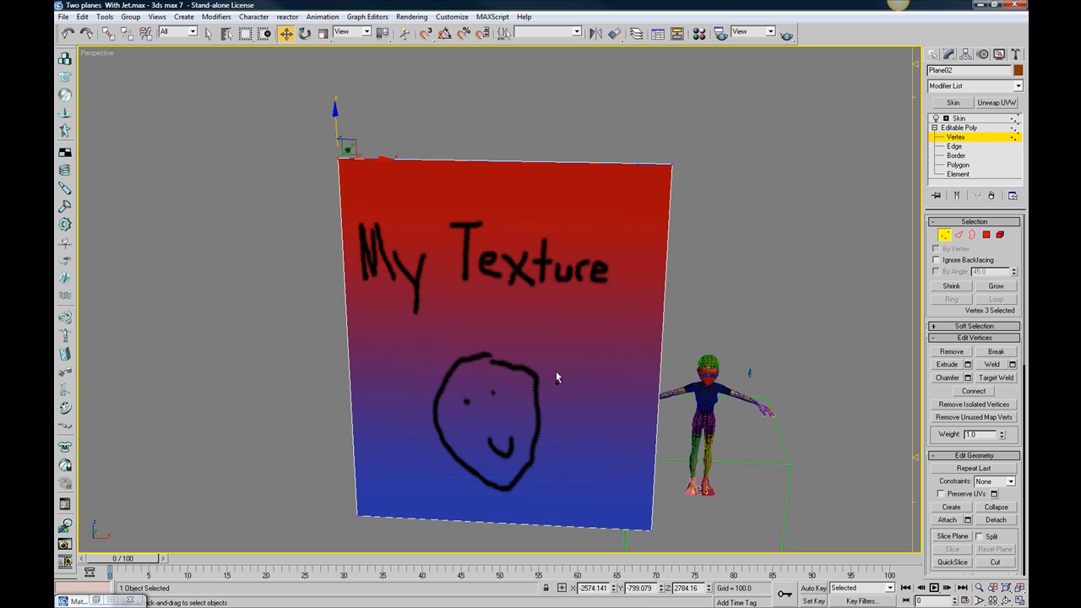
{"action": "key", "text": "ctrl+z"}
{"action": "middle_click_drag", "start_coordinate": [483, 315], "coordinate": [532, 317], "text": "alt"}
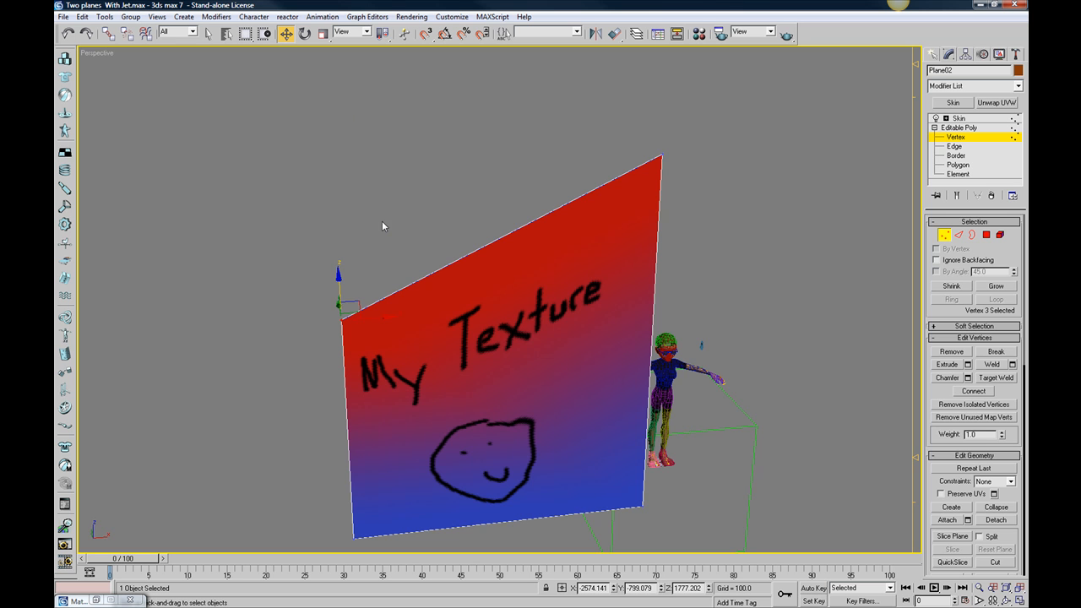
{"action": "left_click", "coordinate": [435, 147]}
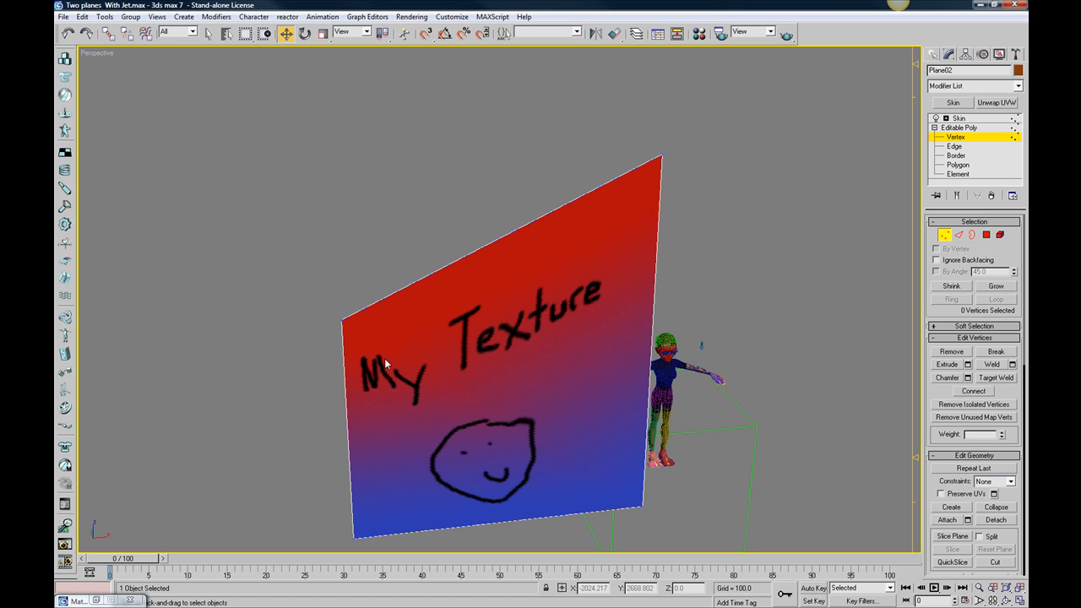
{"action": "left_click", "coordinate": [346, 324]}
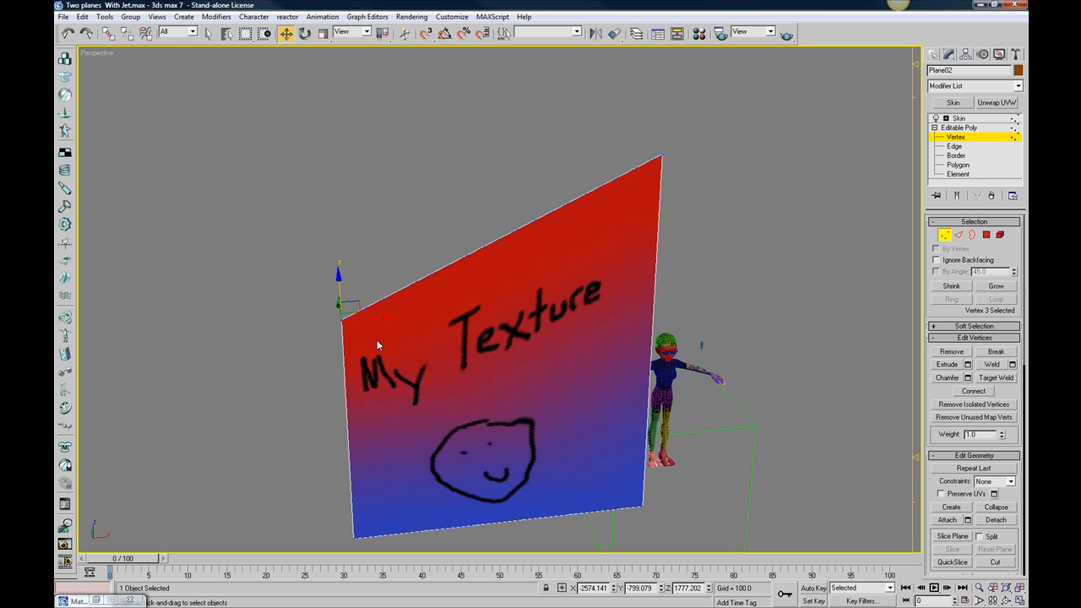
Switch the Editable Poly to Edge level and select the plane's bottom, right and sloping top edges one at a time
{"action": "key", "text": "2"}
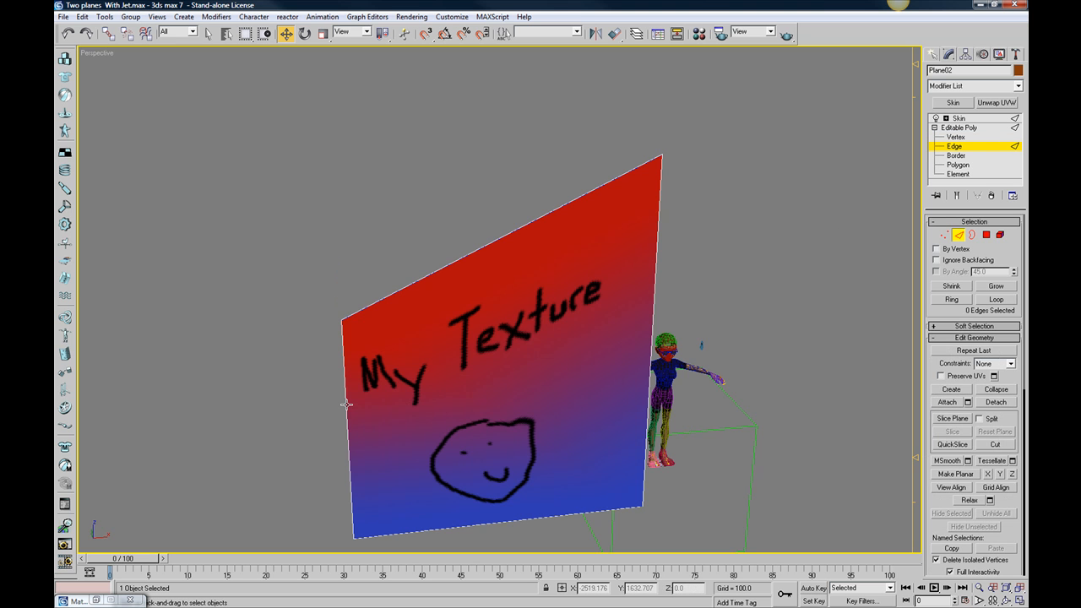
{"action": "left_click", "coordinate": [440, 529]}
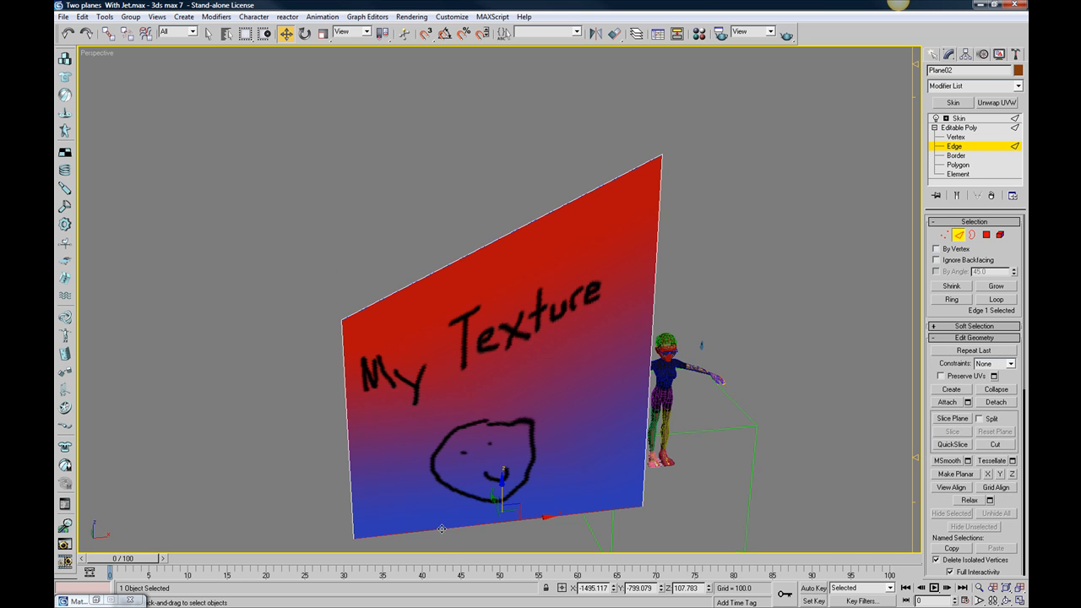
{"action": "left_click", "coordinate": [648, 390]}
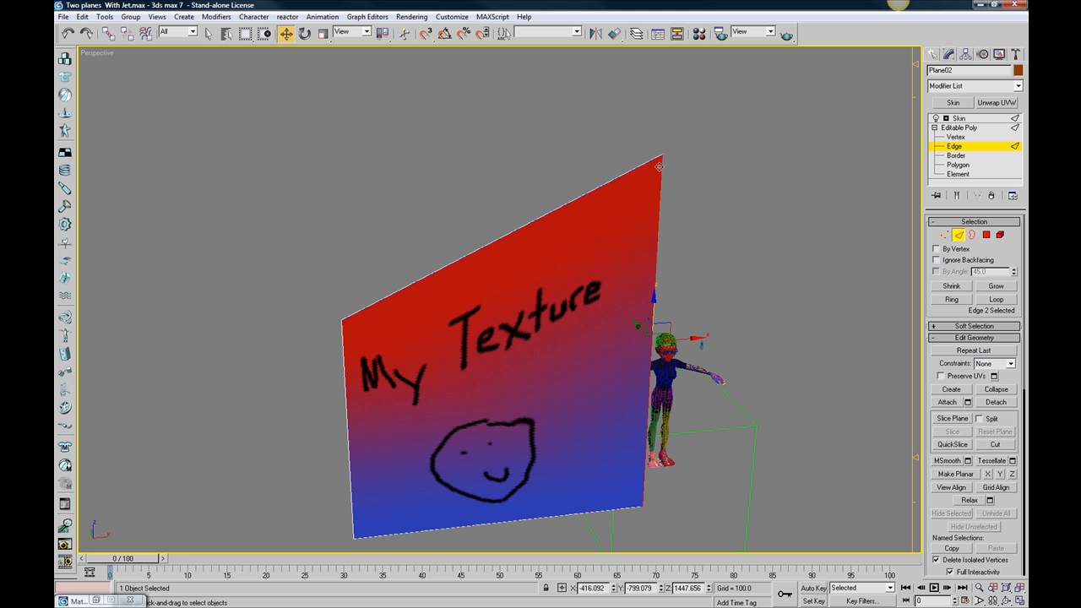
{"action": "left_click", "coordinate": [640, 167]}
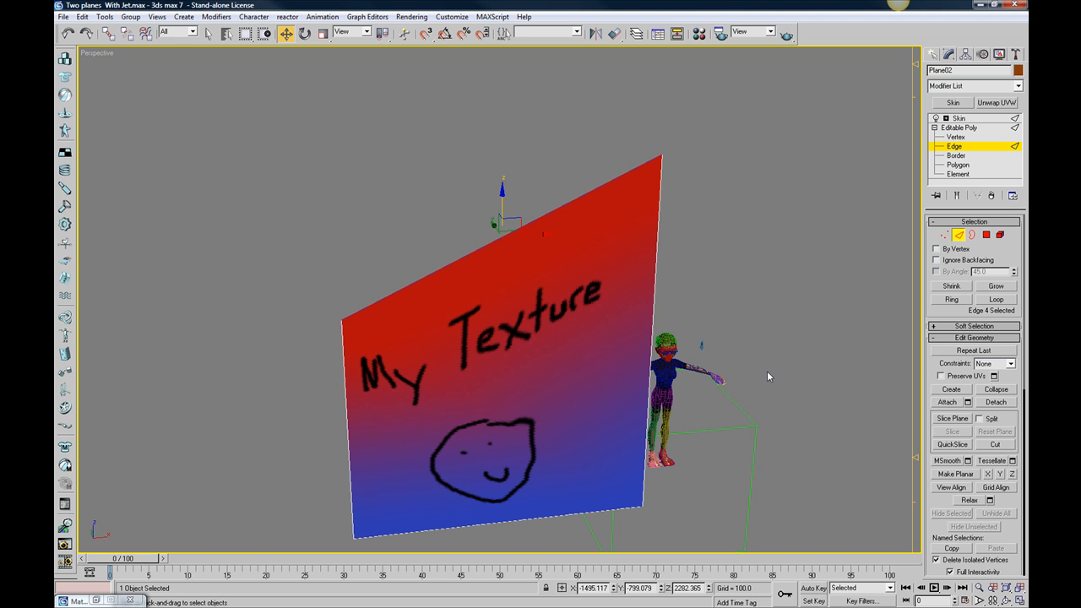
Cycle the plane's Editable Poly through its Polygon, Vertex and Edge levels, ending at Polygon level
{"action": "left_click", "coordinate": [961, 165]}
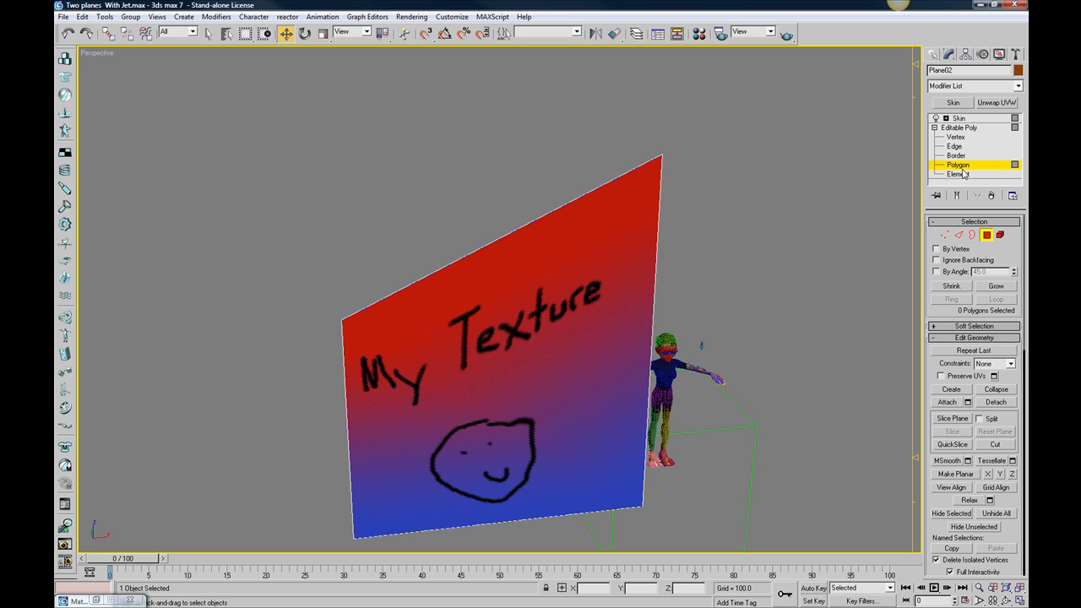
{"action": "left_click", "coordinate": [955, 137]}
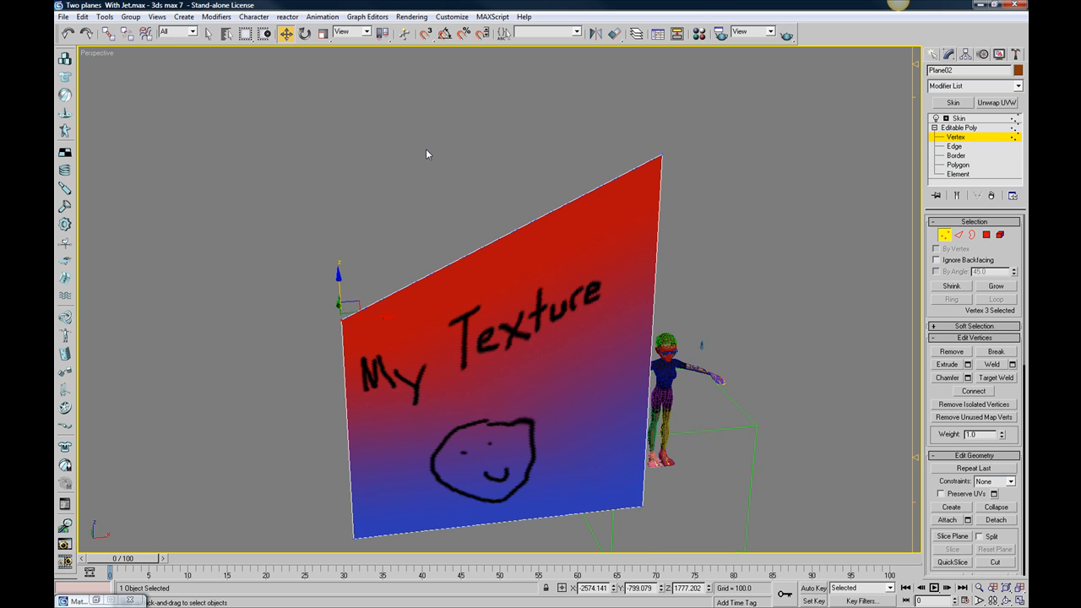
{"action": "middle_click_drag", "start_coordinate": [393, 309], "coordinate": [391, 301], "text": "alt"}
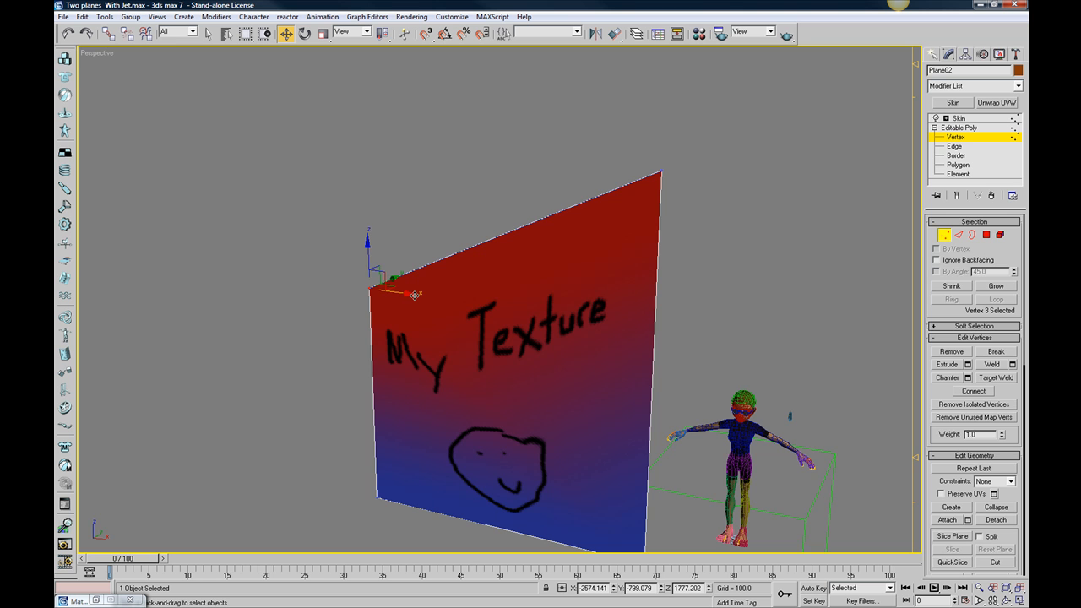
{"action": "left_click", "coordinate": [954, 139]}
{"action": "left_click", "coordinate": [955, 137]}
{"action": "left_click", "coordinate": [953, 146]}
{"action": "left_click", "coordinate": [958, 165]}
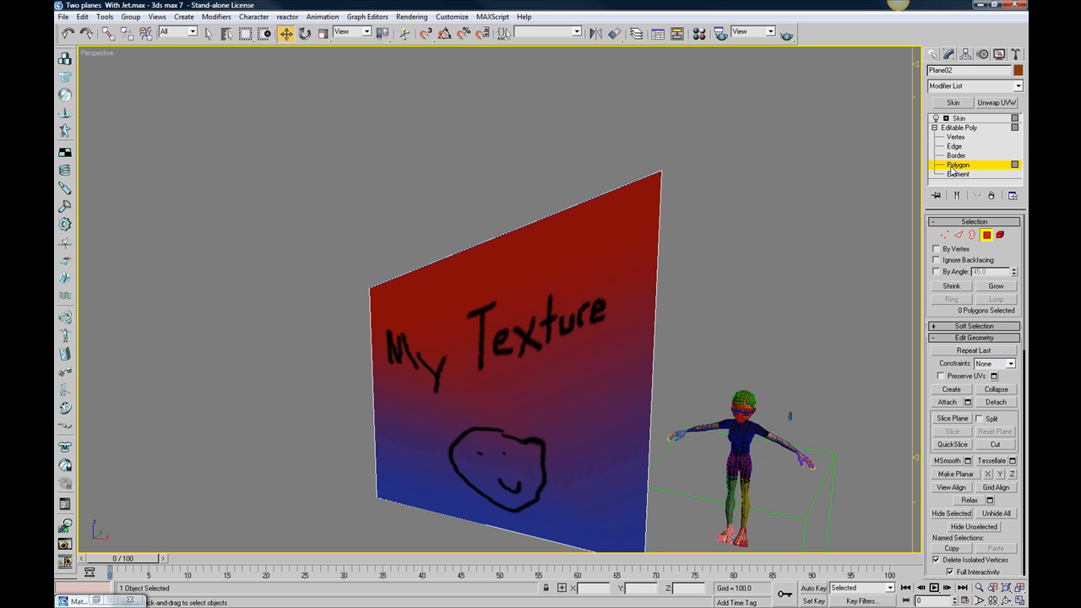
Select the plane's polygon, review the vertex and face counts in its Object Properties, and close the dialog
{"action": "middle_click_drag", "start_coordinate": [382, 330], "coordinate": [528, 301], "text": "alt"}
{"action": "scroll", "coordinate": [528, 301], "scroll_direction": "down", "scroll_amount": 2}
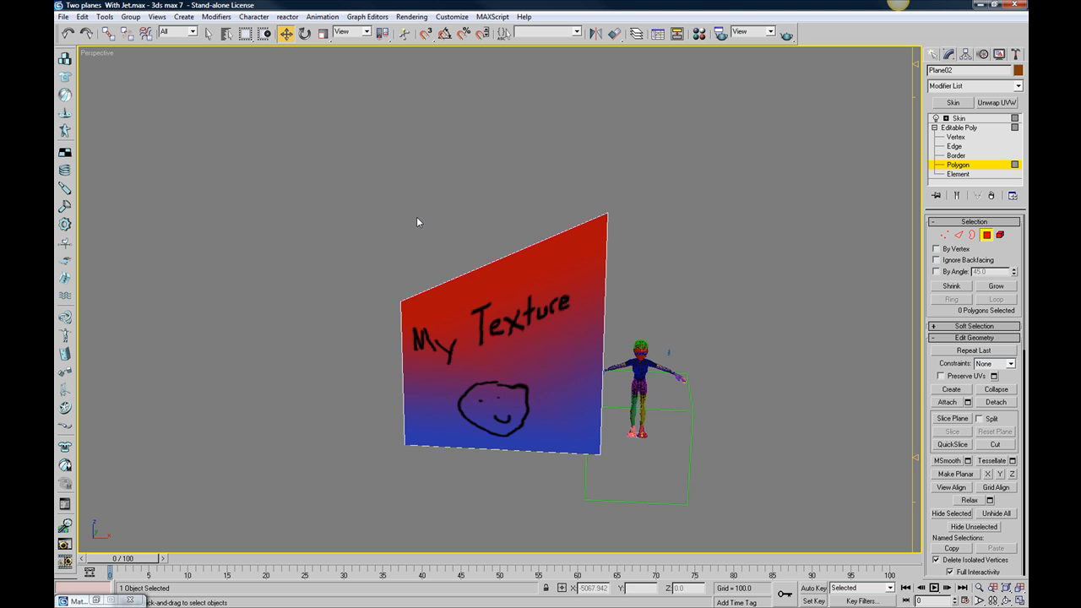
{"action": "middle_click_drag", "start_coordinate": [427, 266], "coordinate": [481, 271], "text": "alt"}
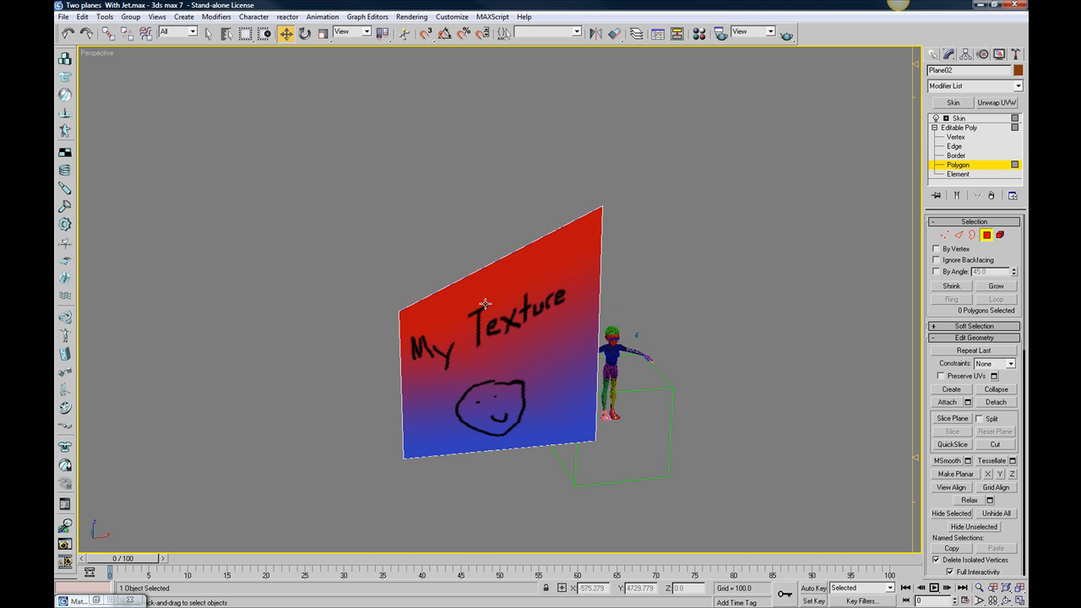
{"action": "left_click", "coordinate": [485, 303]}
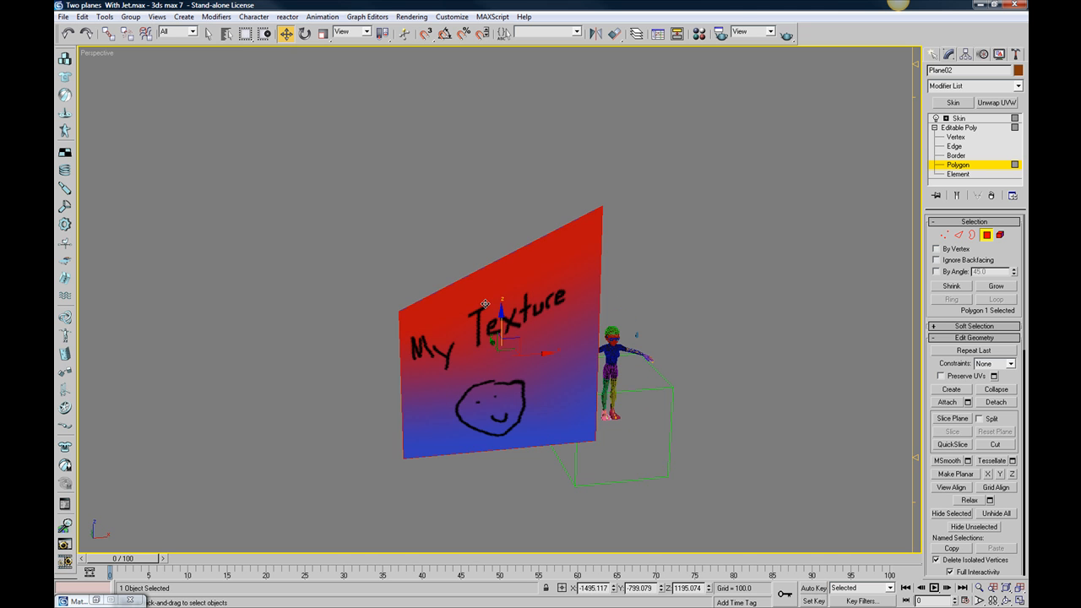
{"action": "right_click", "coordinate": [486, 306]}
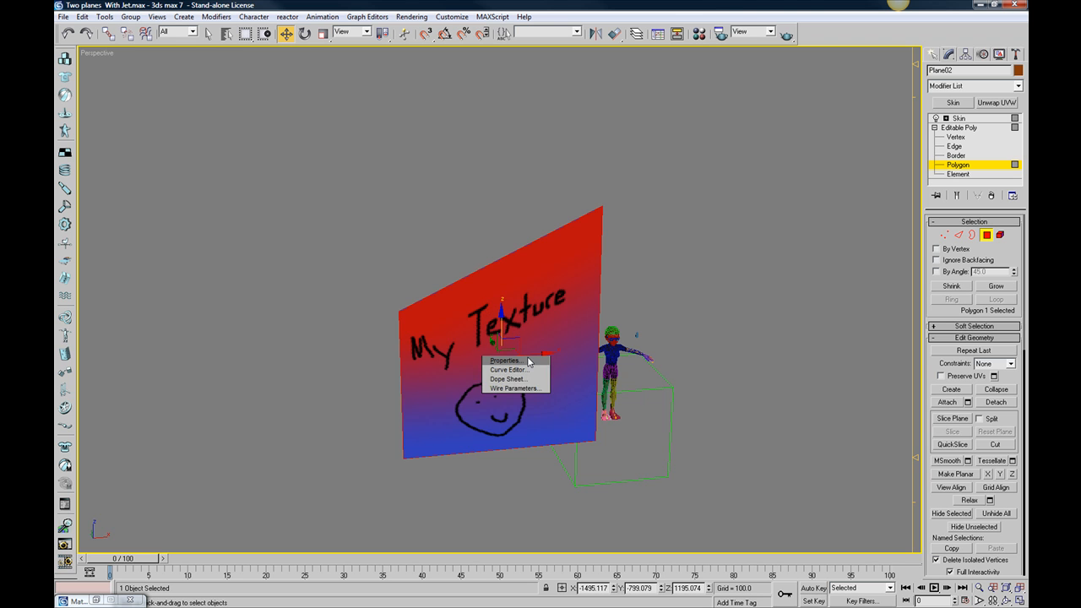
{"action": "left_click", "coordinate": [528, 362]}
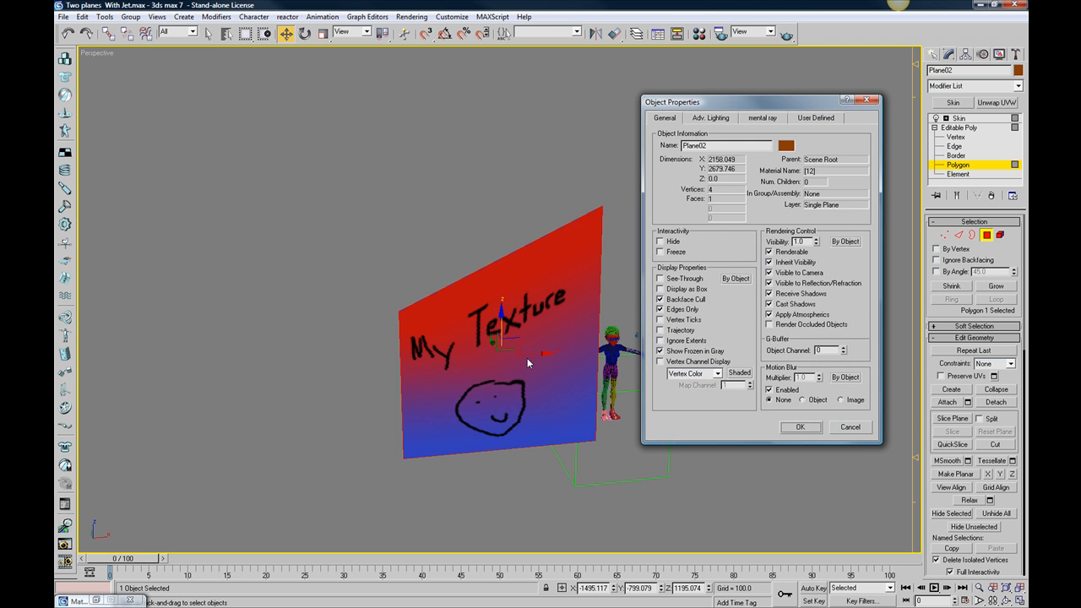
{"action": "left_click_drag", "start_coordinate": [694, 107], "coordinate": [591, 98]}
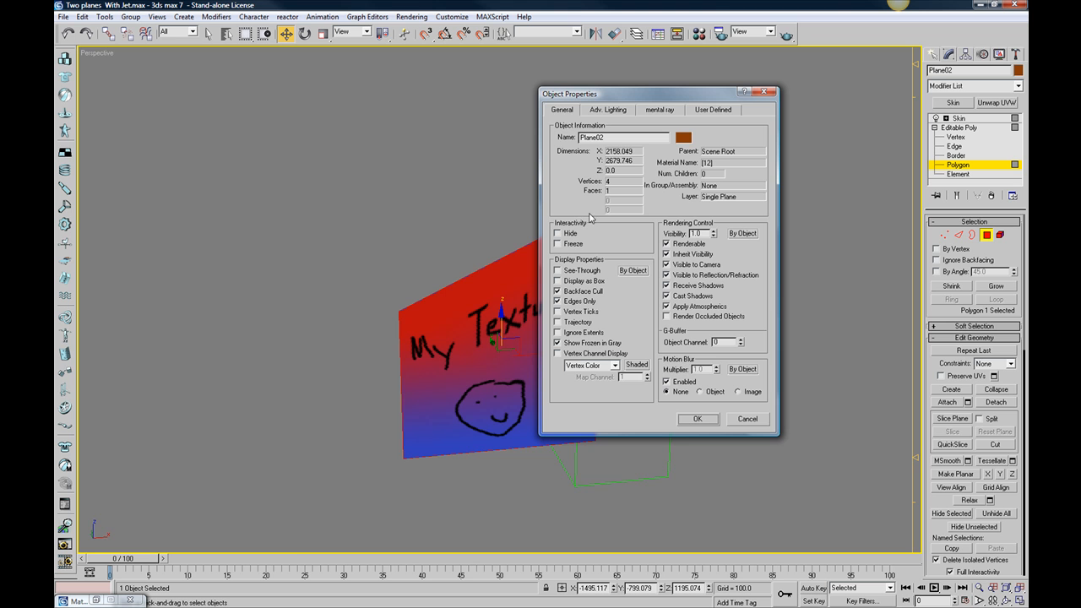
{"action": "left_click", "coordinate": [764, 91]}
{"action": "middle_click_drag", "start_coordinate": [547, 397], "coordinate": [552, 404], "text": "alt"}
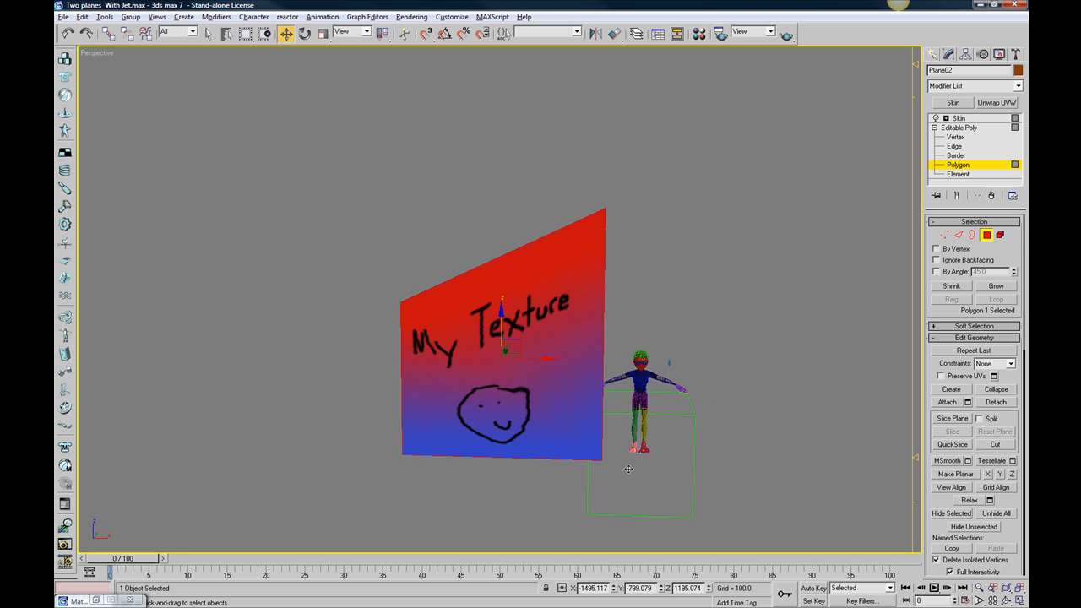
Collapse the Editable Poly sub-object levels and enter envelope editing for the plane's Skin modifier
{"action": "left_click", "coordinate": [935, 127]}
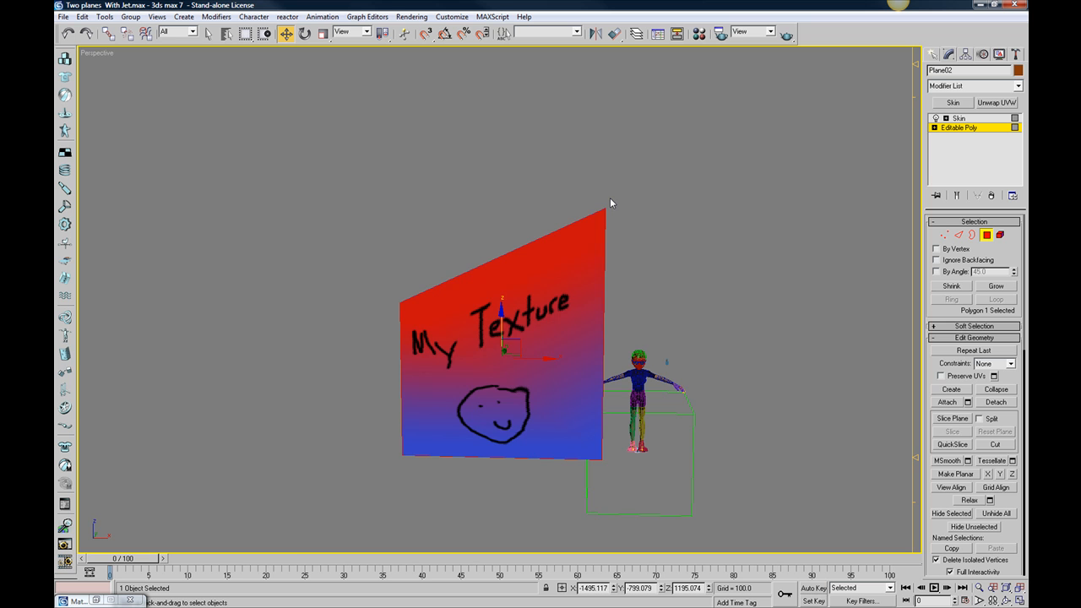
{"action": "left_click", "coordinate": [959, 119]}
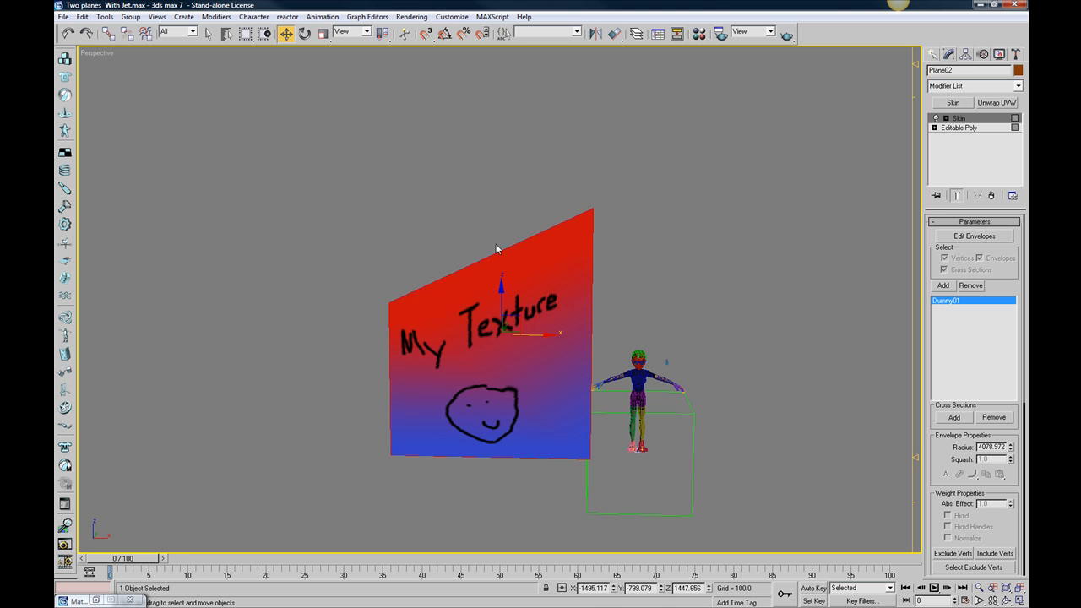
{"action": "left_click", "coordinate": [932, 54]}
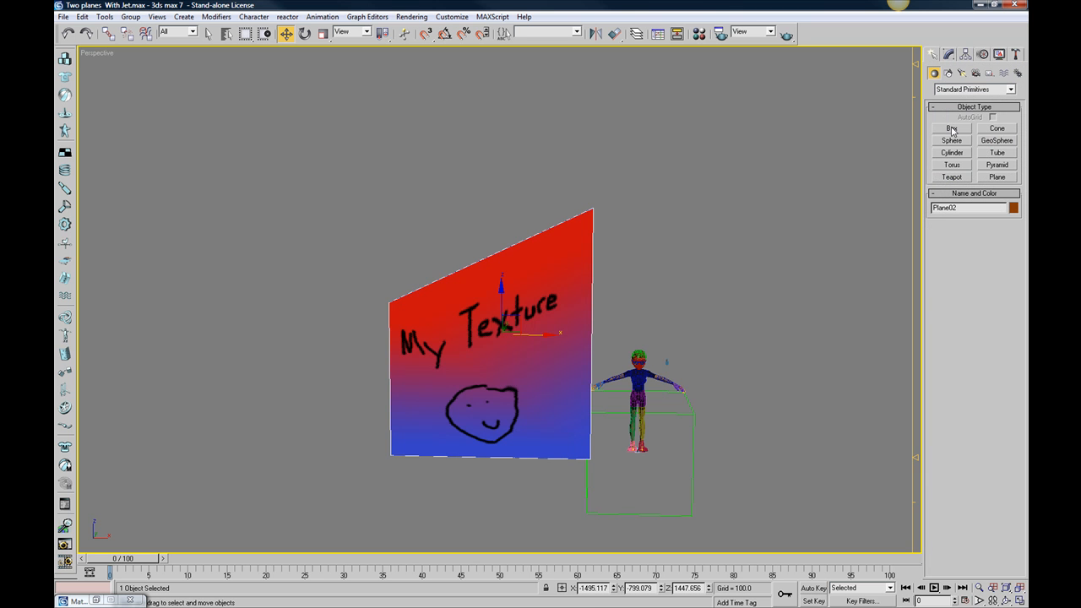
{"action": "left_click", "coordinate": [949, 54]}
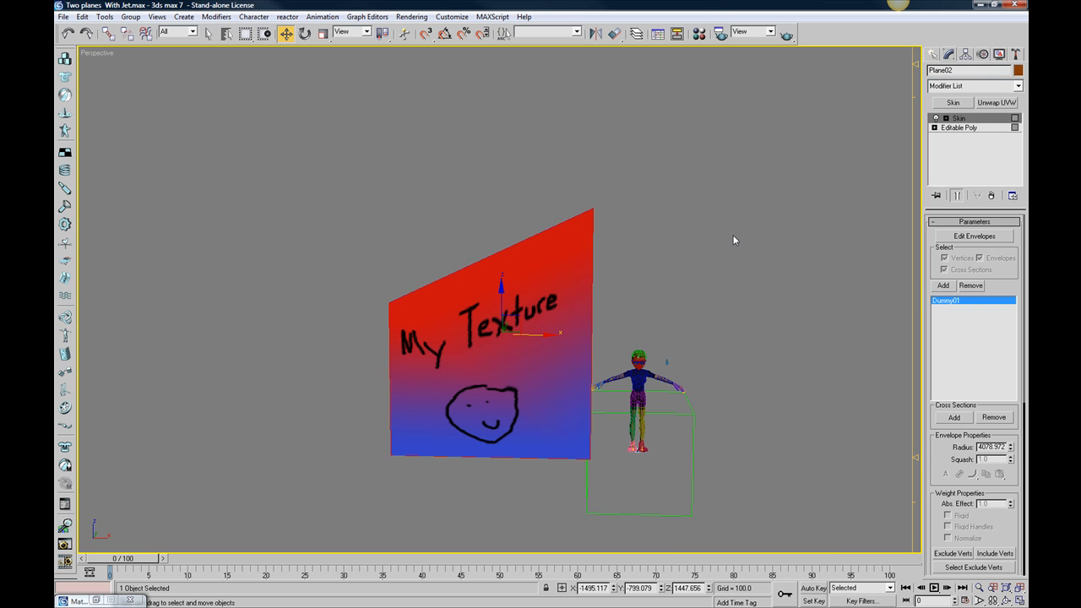
{"action": "left_click", "coordinate": [959, 120]}
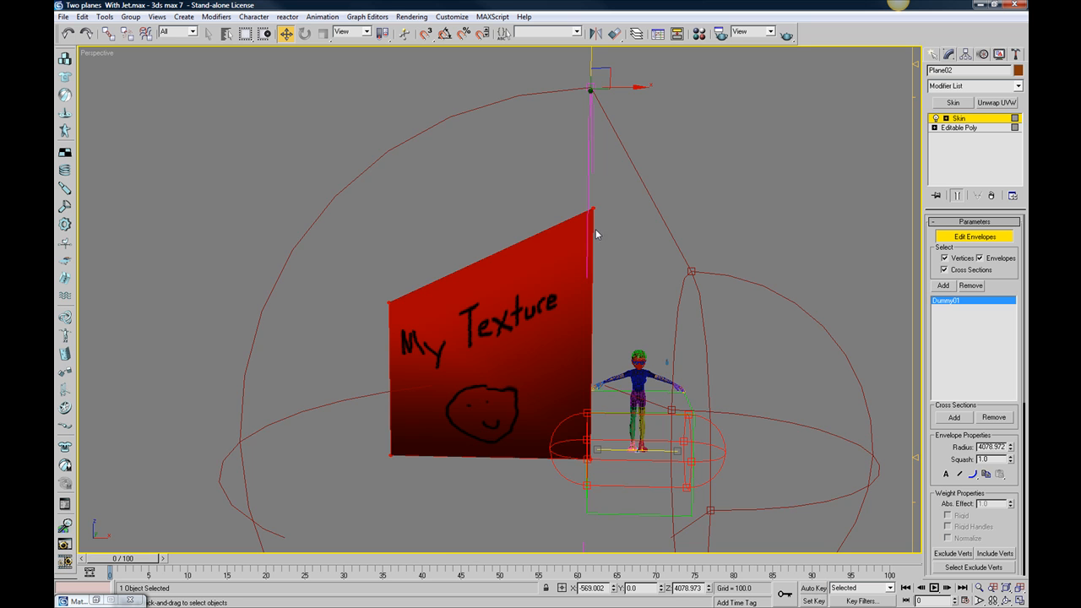
Select the plane's upper-left corner vertex, set its Abs. Effect for Dummy01 to 0.0, and leave envelope editing
{"action": "left_click_drag", "start_coordinate": [400, 277], "coordinate": [371, 315]}
{"action": "left_click_drag", "start_coordinate": [1010, 506], "coordinate": [1000, 586]}
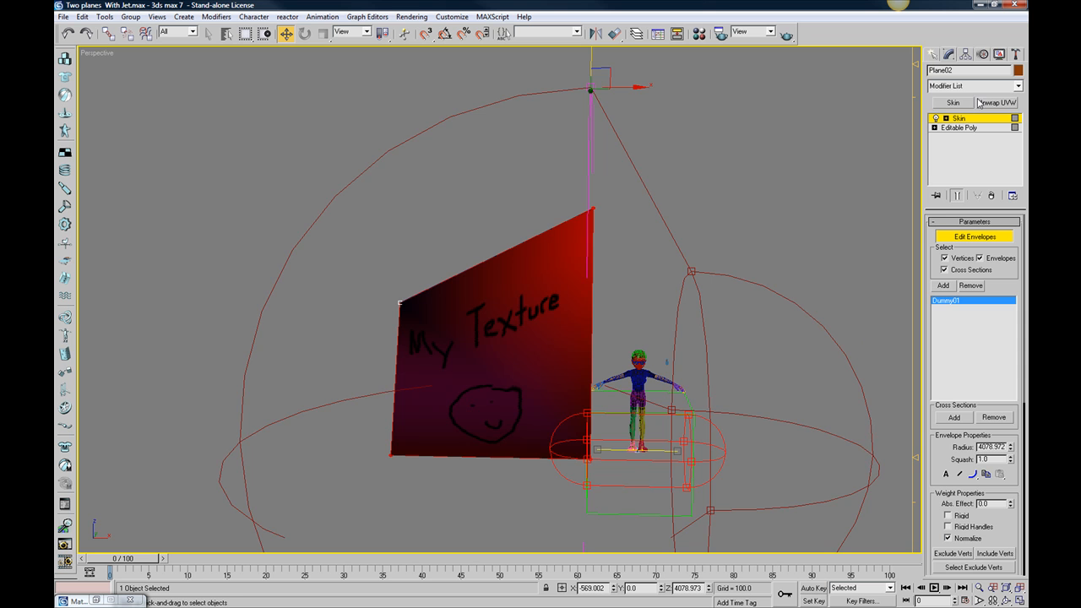
{"action": "left_click", "coordinate": [932, 56]}
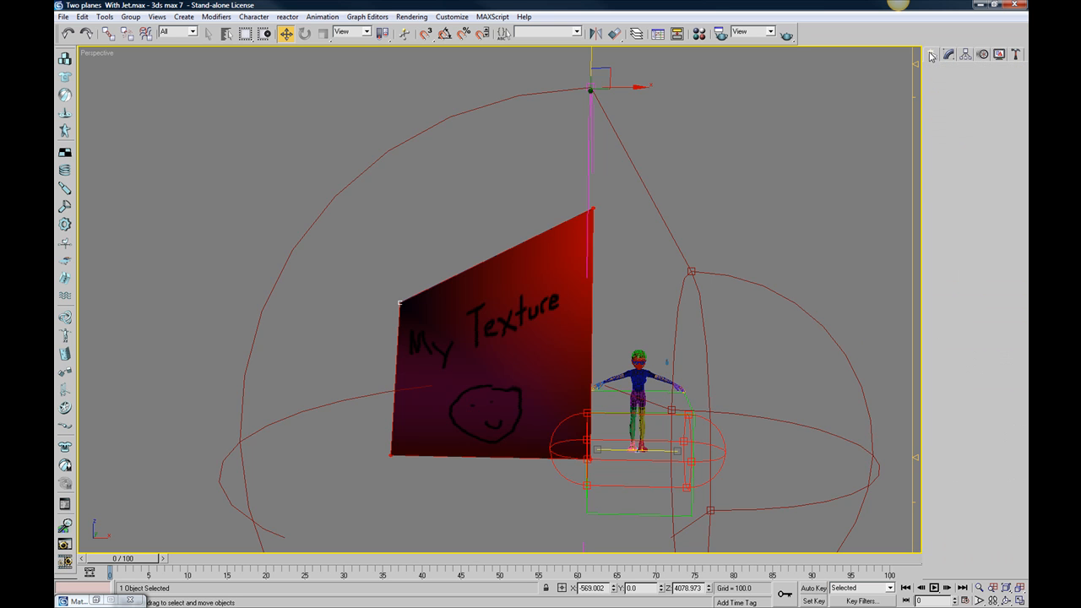
Move Dummy01 along X to about 1600 to test how the plane deforms, and undo the move
{"action": "left_click", "coordinate": [688, 412]}
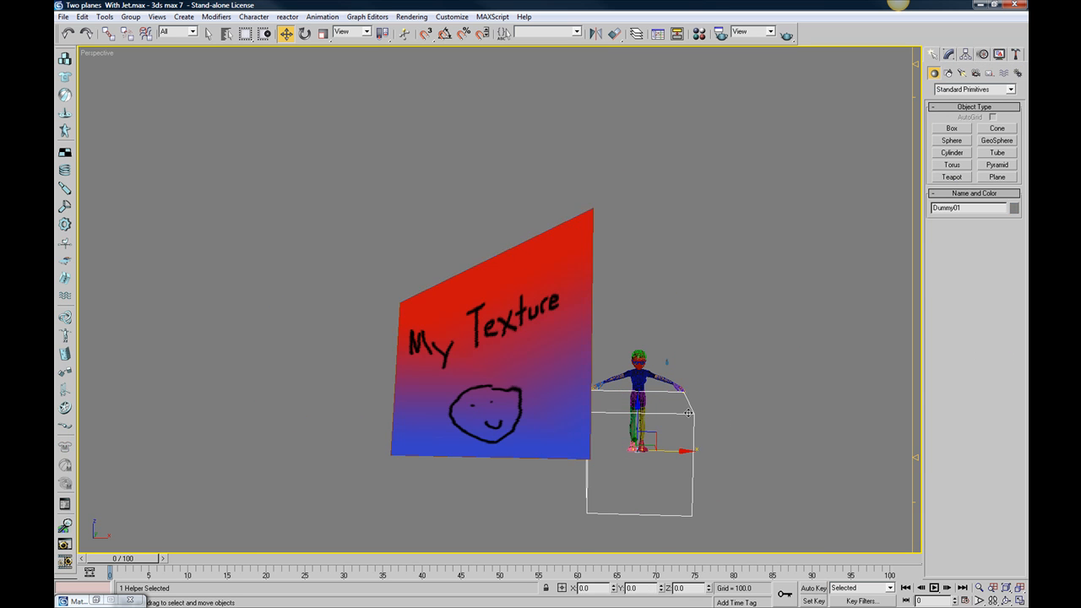
{"action": "left_click_drag", "start_coordinate": [680, 451], "coordinate": [832, 453]}
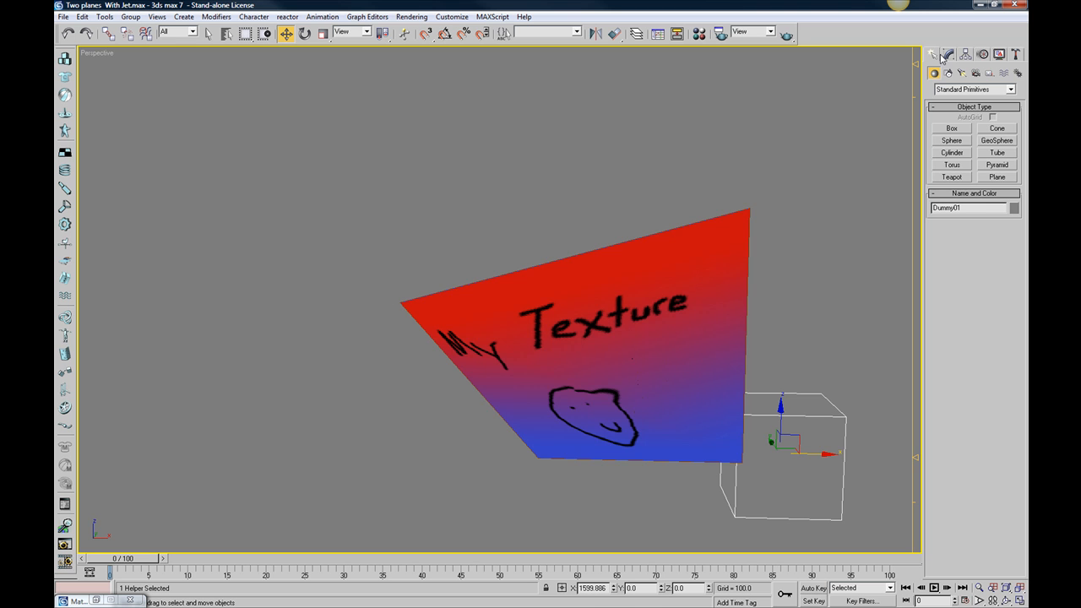
{"action": "left_click", "coordinate": [622, 328]}
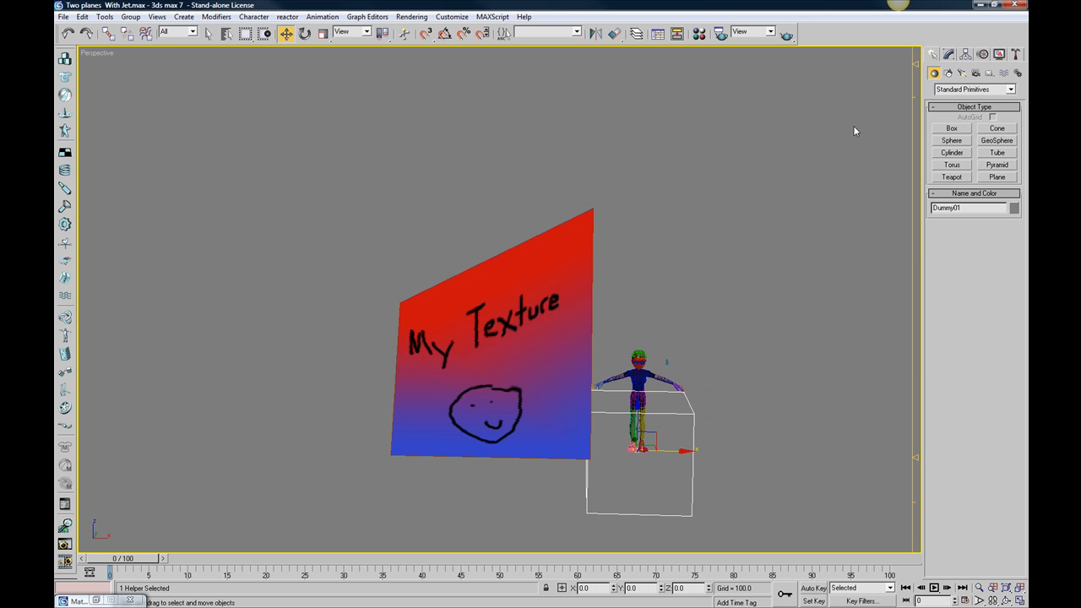
Reopen envelope editing on the plane's Skin, set the upper-left vertex's Abs. Effect to 1.0, and leave envelope editing
{"action": "left_click", "coordinate": [949, 54]}
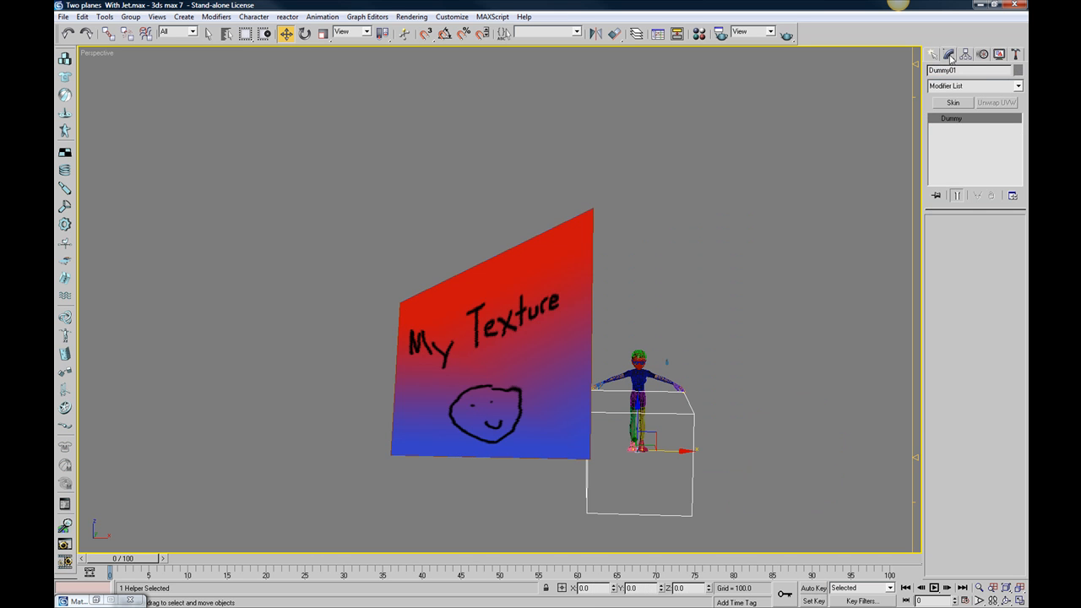
{"action": "left_click", "coordinate": [540, 265]}
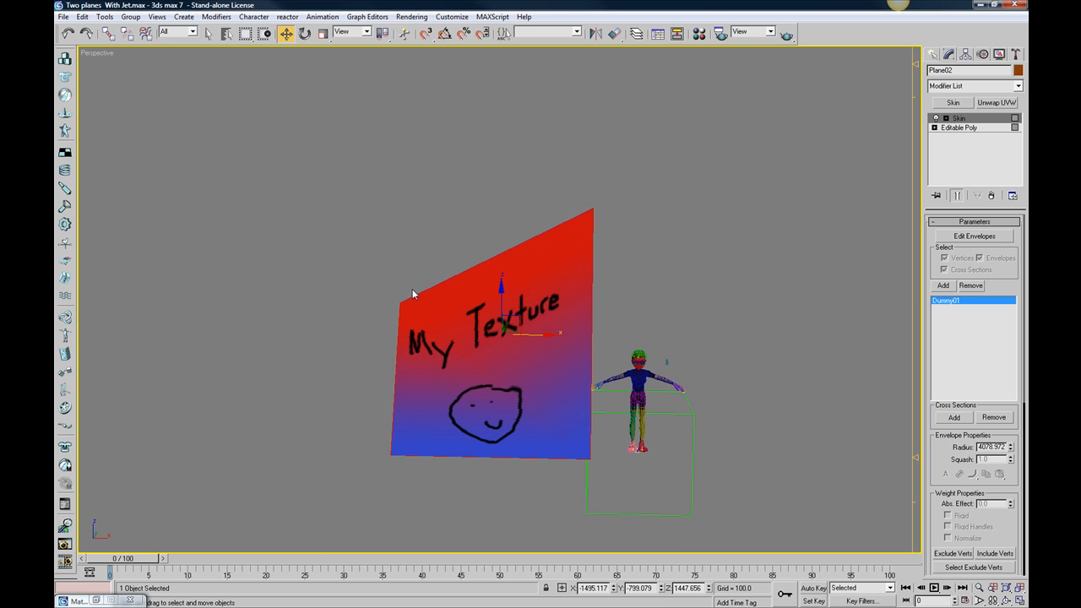
{"action": "left_click", "coordinate": [971, 238]}
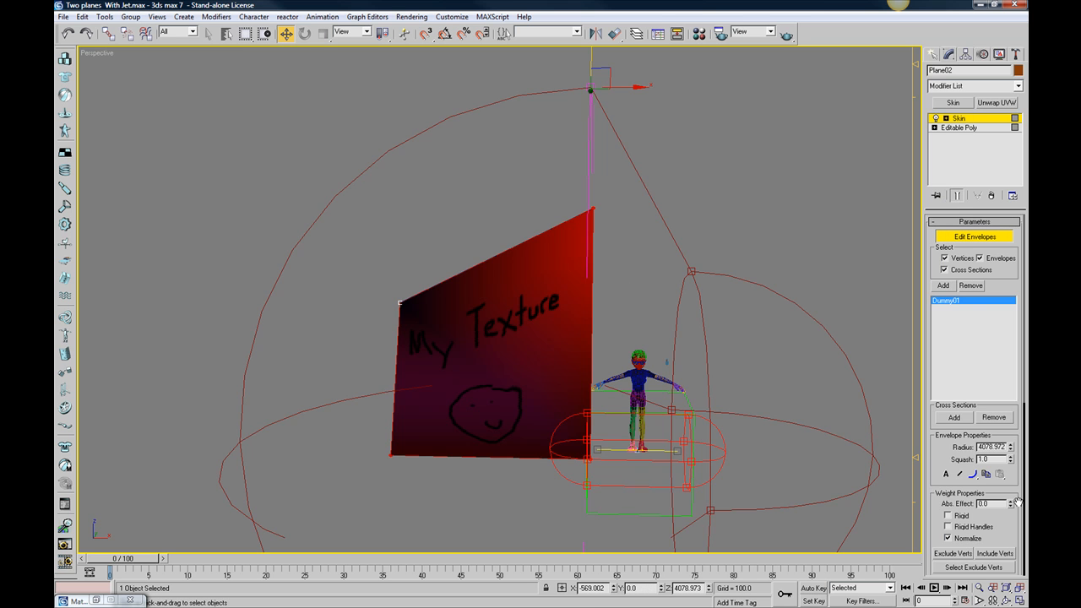
{"action": "left_click_drag", "start_coordinate": [1010, 501], "coordinate": [999, 374]}
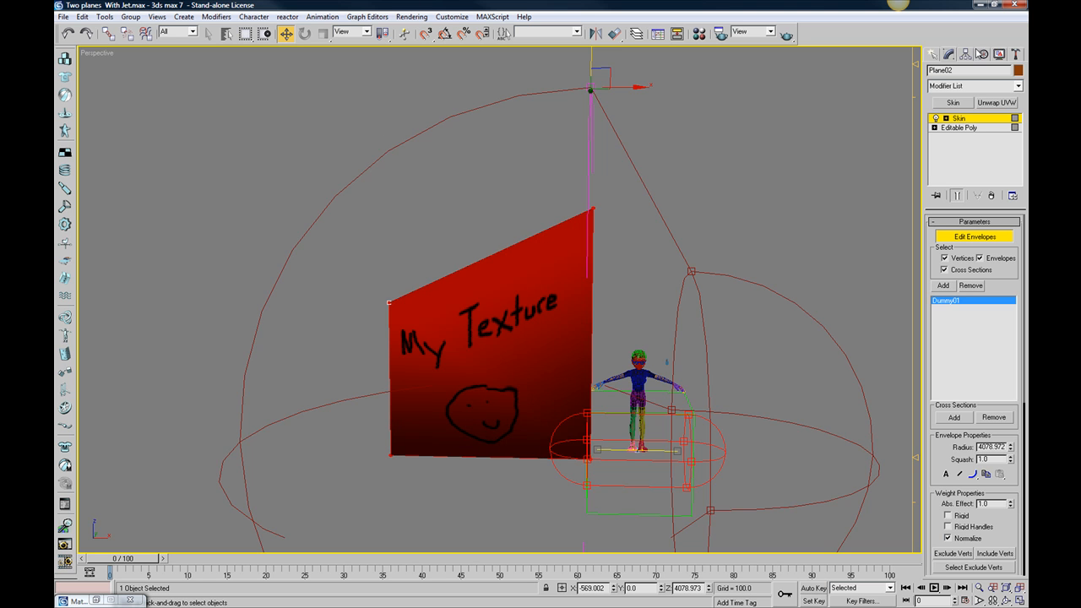
{"action": "left_click", "coordinate": [934, 53]}
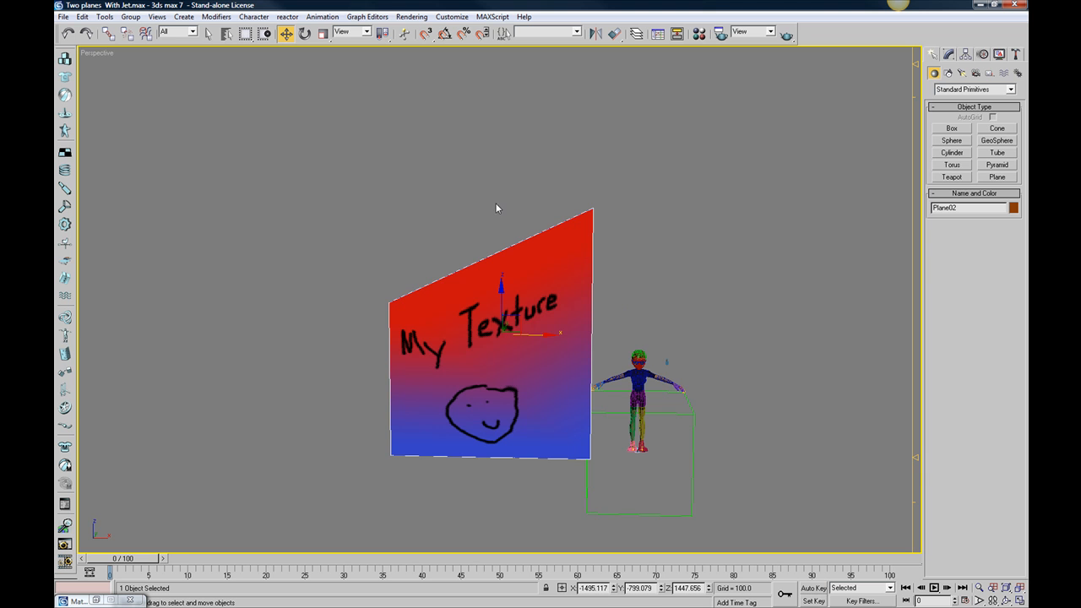